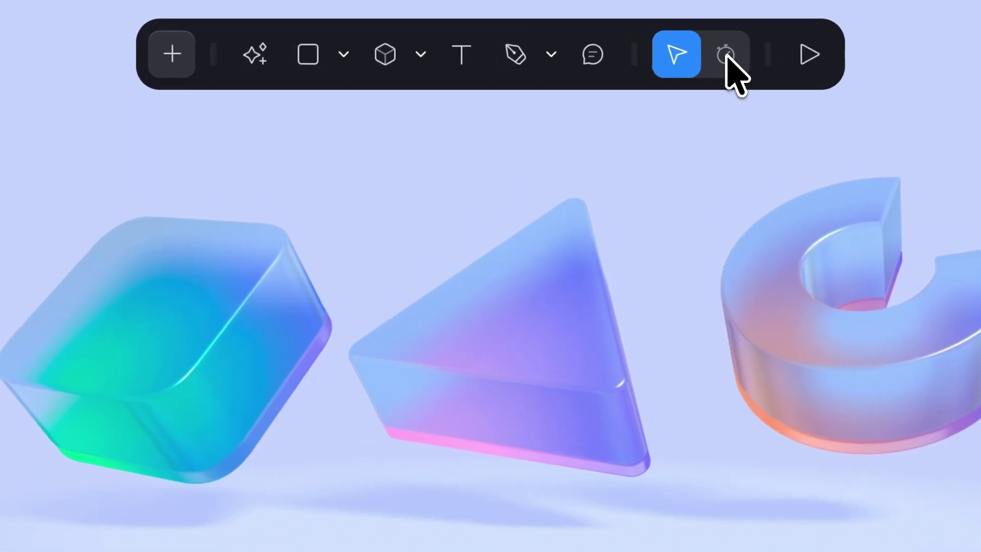
Switch to animation mode and scrub the demo timelines, leaving the playhead at about 1.3 seconds
click(726, 56)
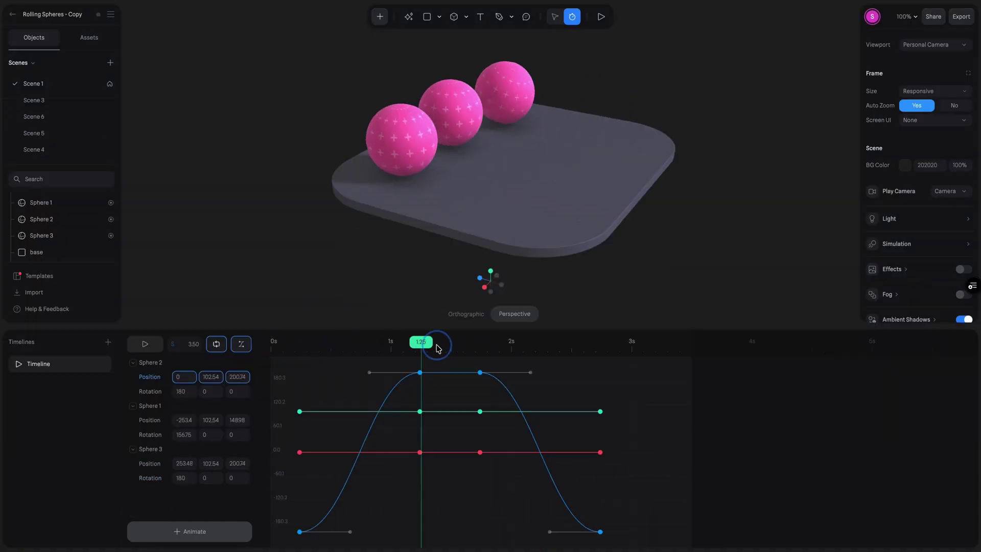
drag(416, 373, 365, 378)
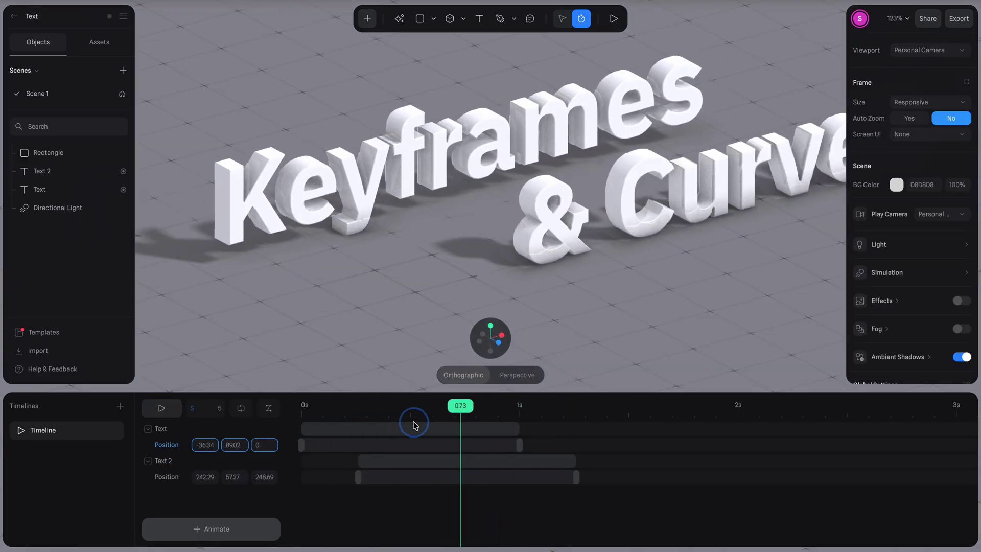
click(587, 418)
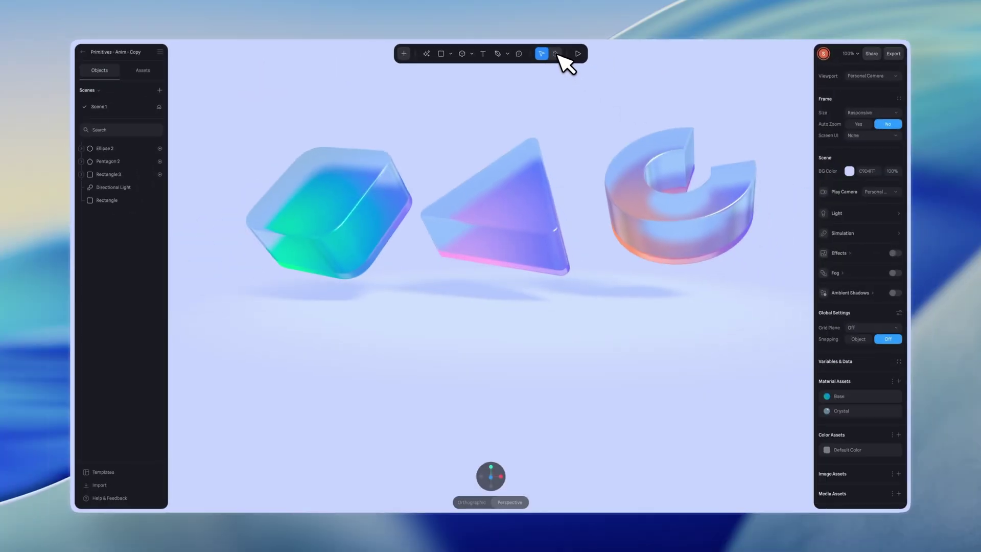
Show the timelines for Rectangle 3, Pentagon 2 and Ellipse 2, enlarged to reveal every track
click(660, 80)
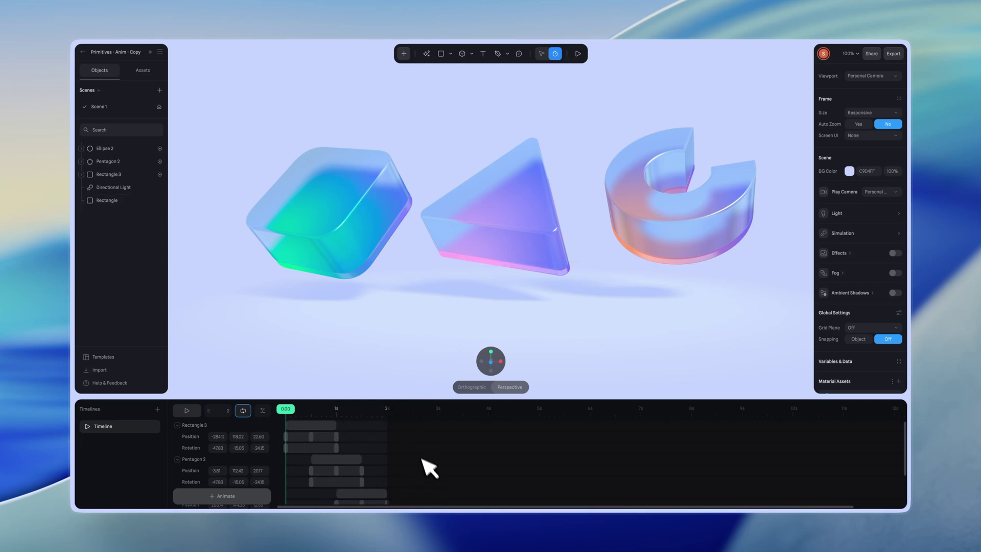
drag(392, 400, 398, 363)
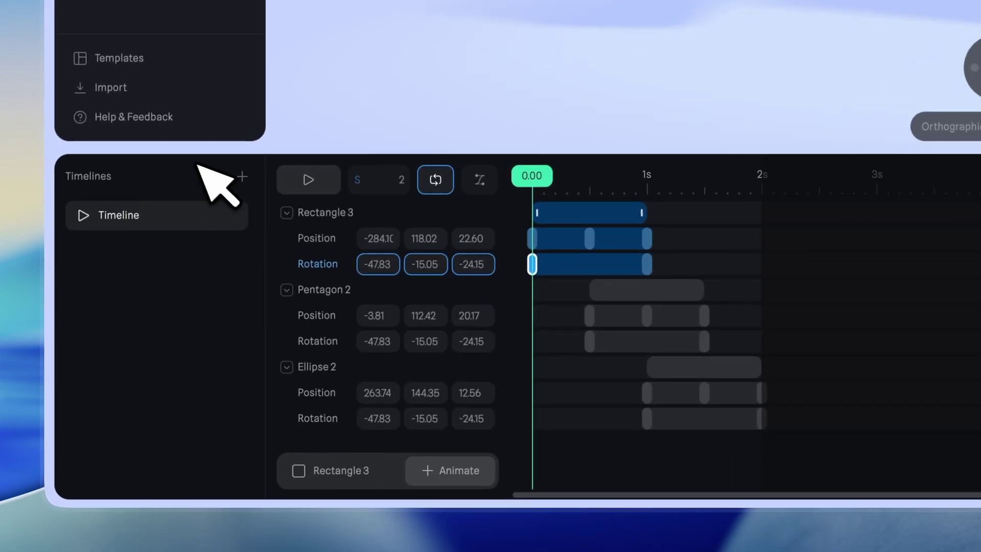
Rename the timeline to Demo1, add several empty timelines, and reselect Demo1
double_click(127, 215)
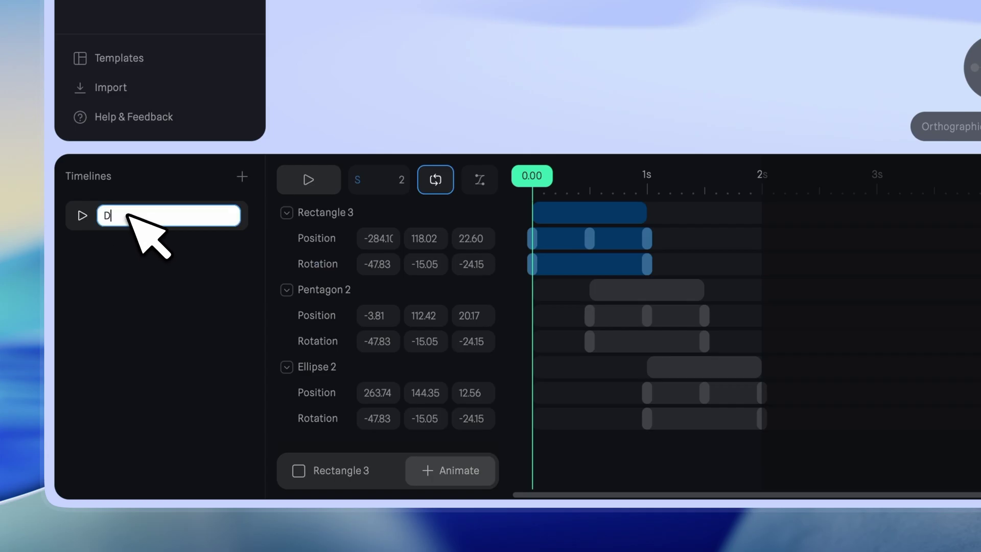
key(Return)
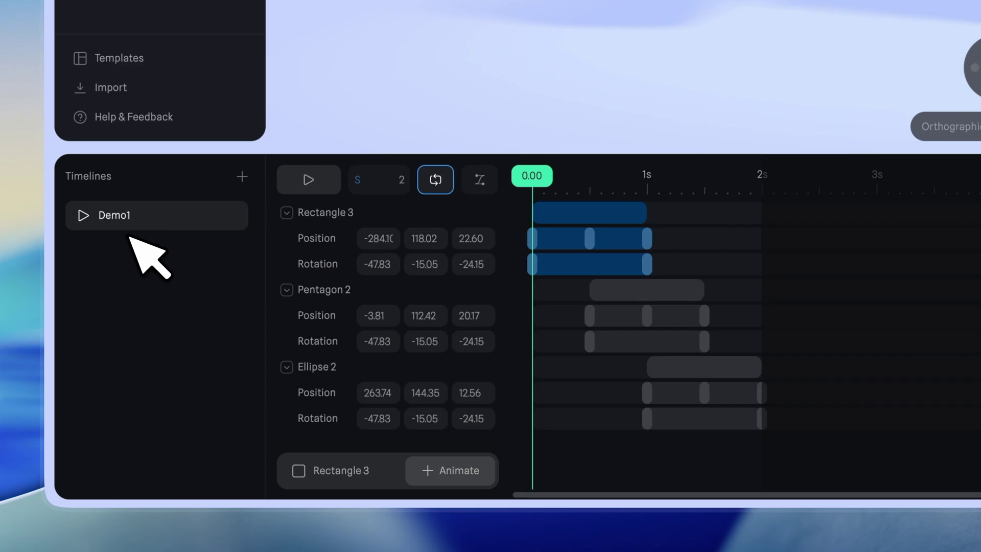
click(242, 176)
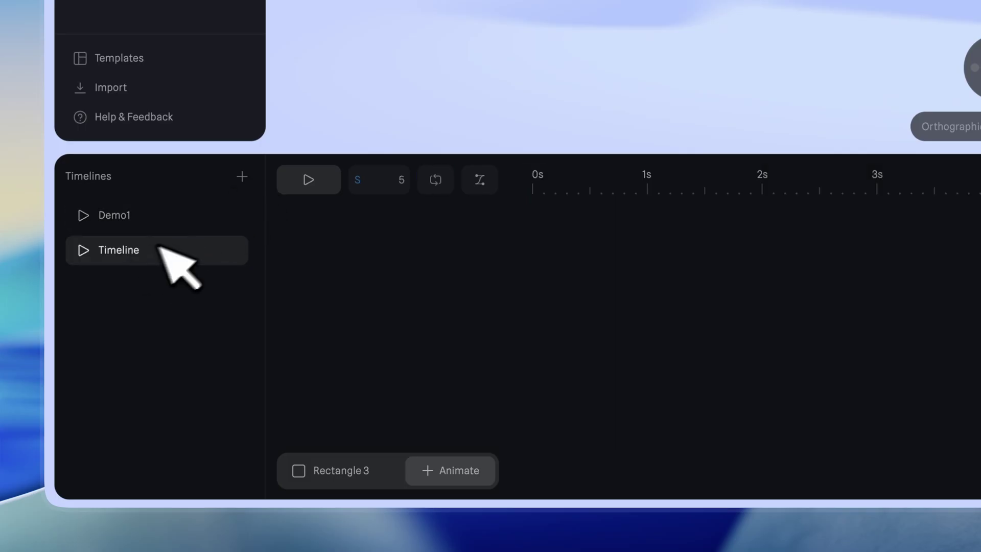
click(241, 177)
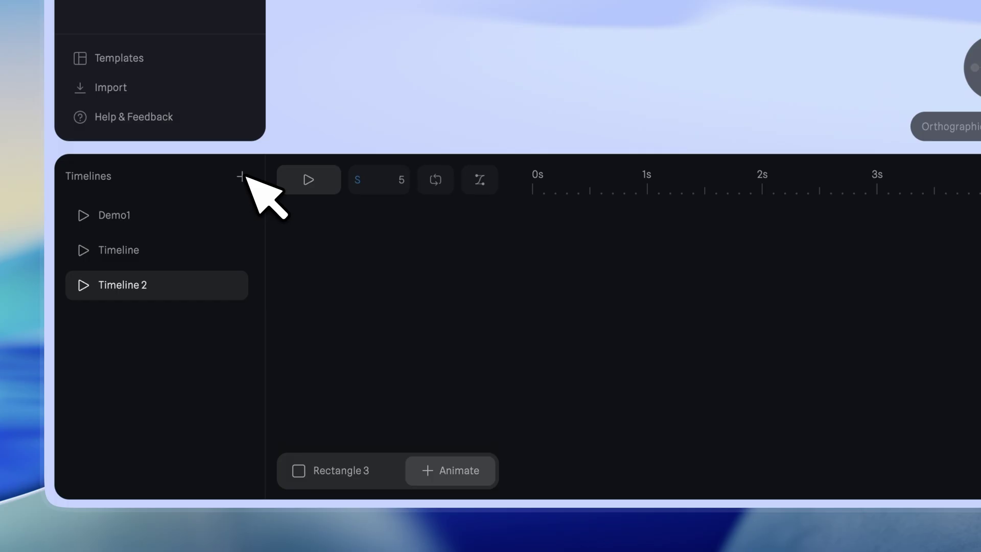
click(241, 176)
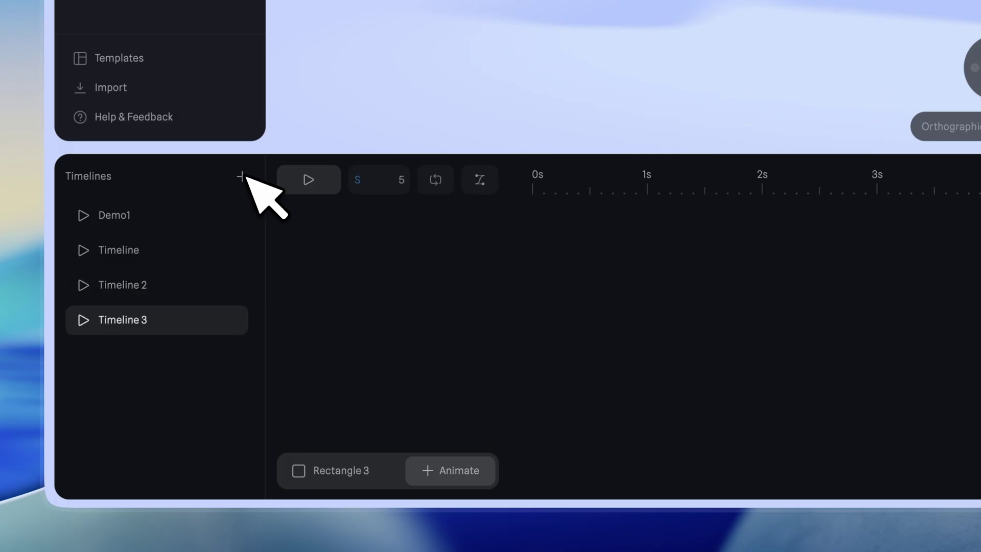
click(230, 215)
mouse_move(251, 263)
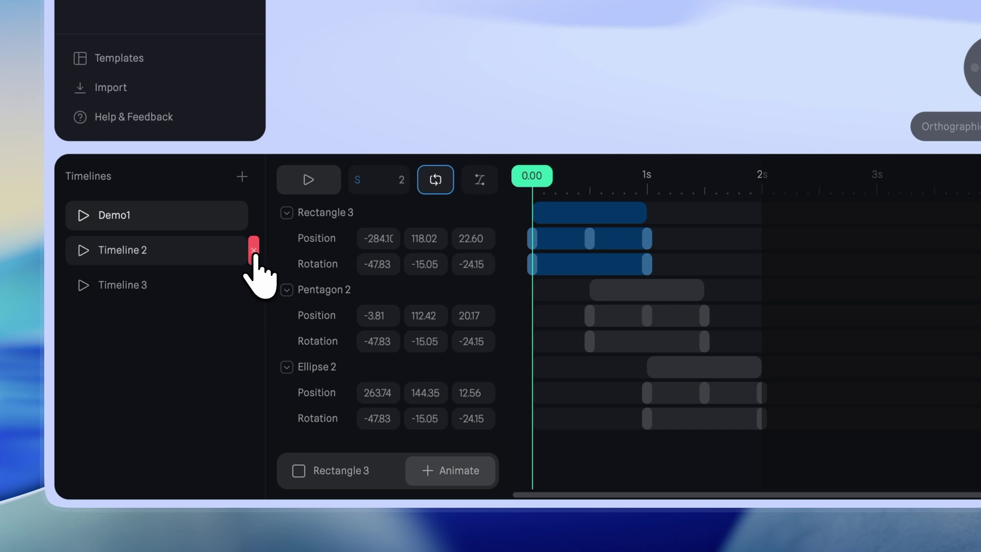
Delete Timeline 3 and play Demo1, pausing around 0.82 seconds
click(254, 250)
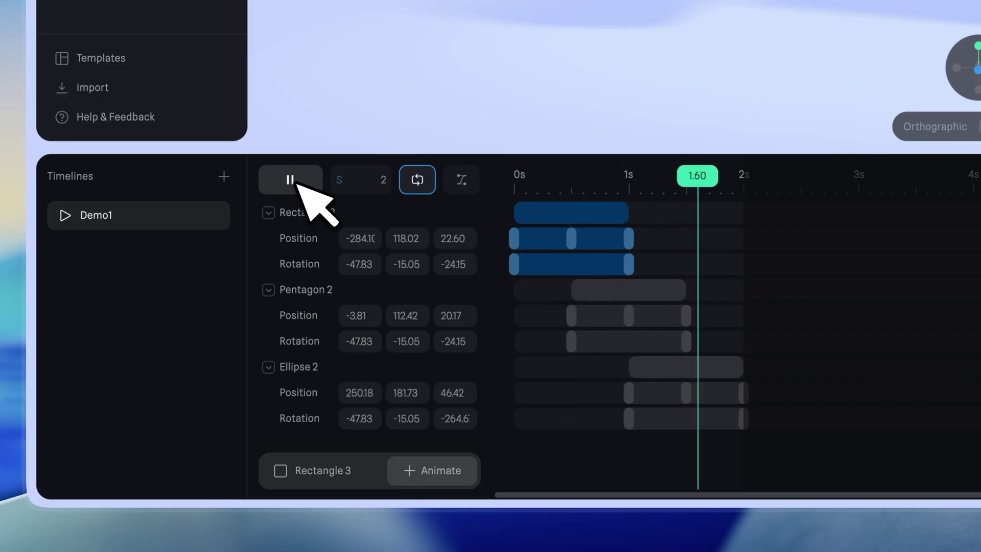
key(space)
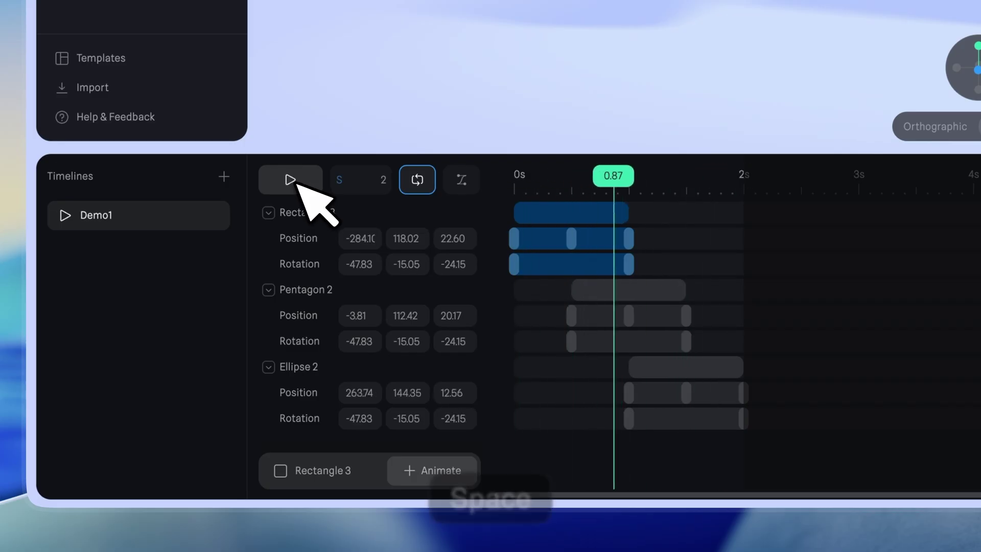
key(space)
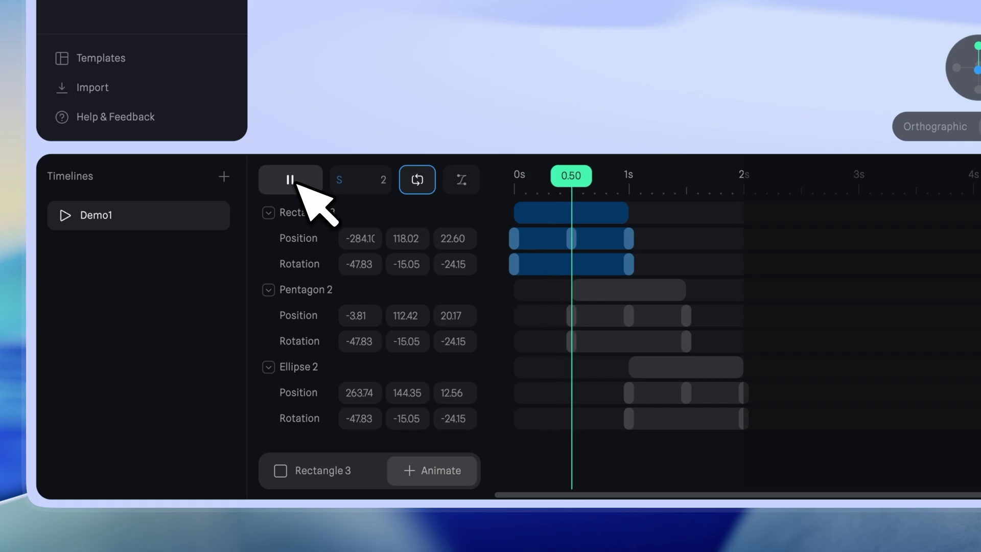
click(296, 182)
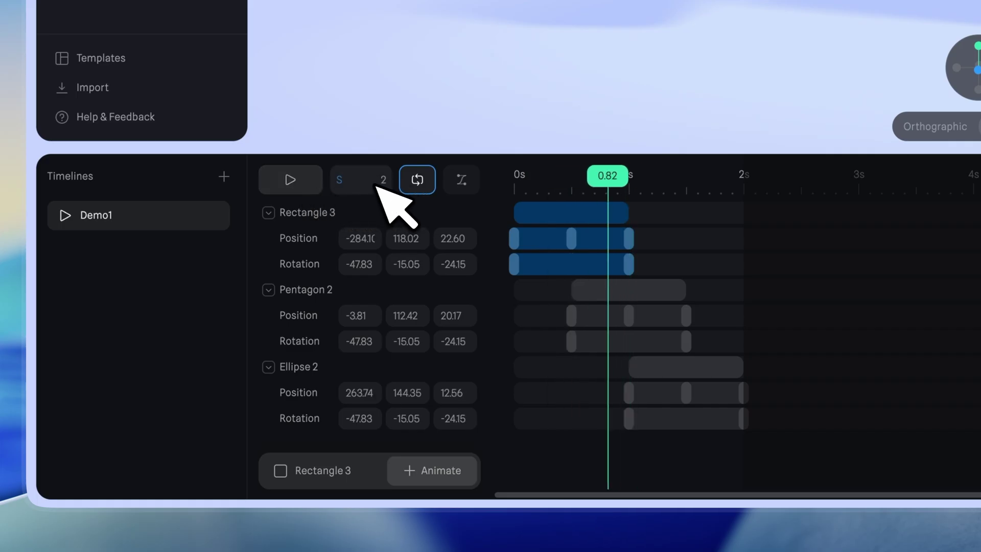
Add a new empty timeline, return to Demo1, and edit its duration value
click(224, 176)
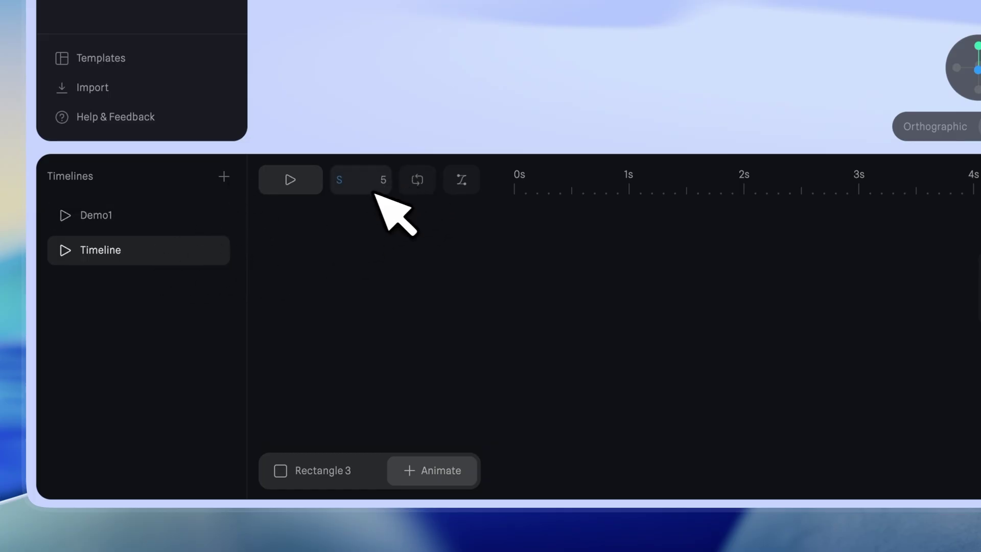
click(166, 219)
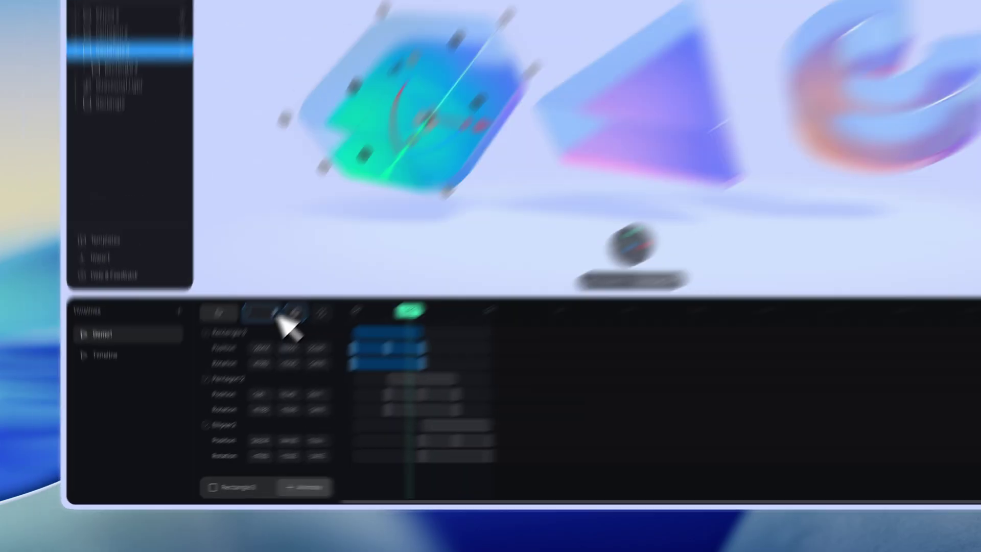
text(10)
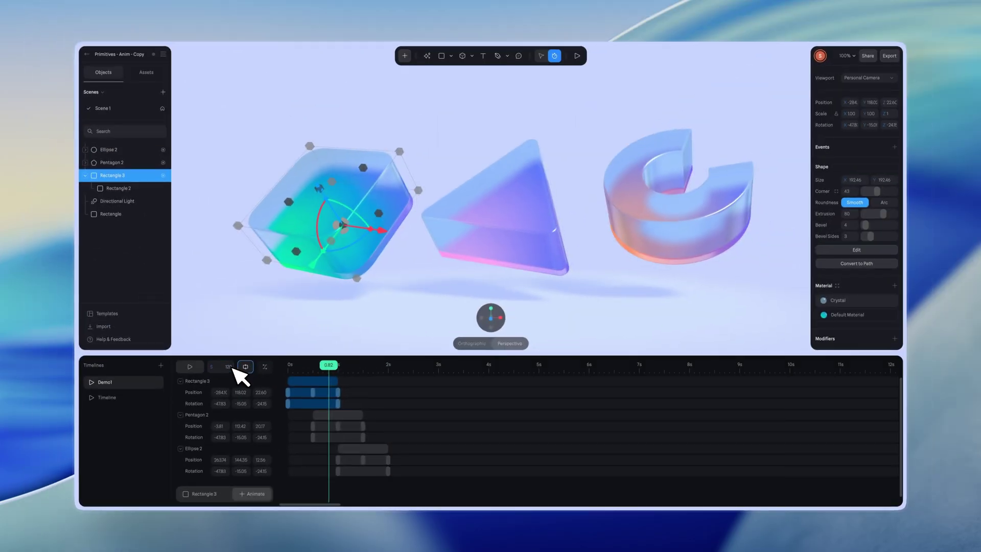
double_click(228, 367)
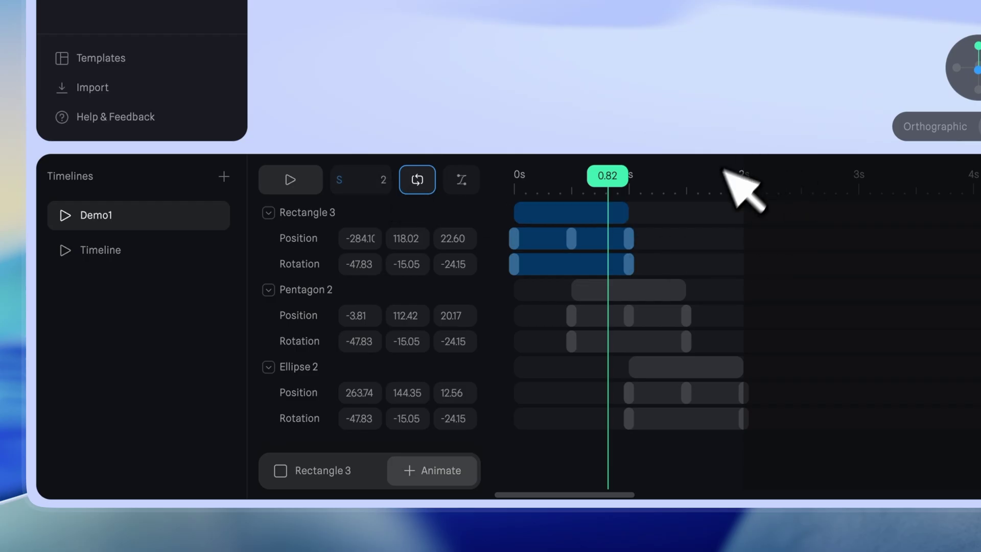
Play Demo1 and turn looping off so playback stops at 2.00 seconds
key(space)
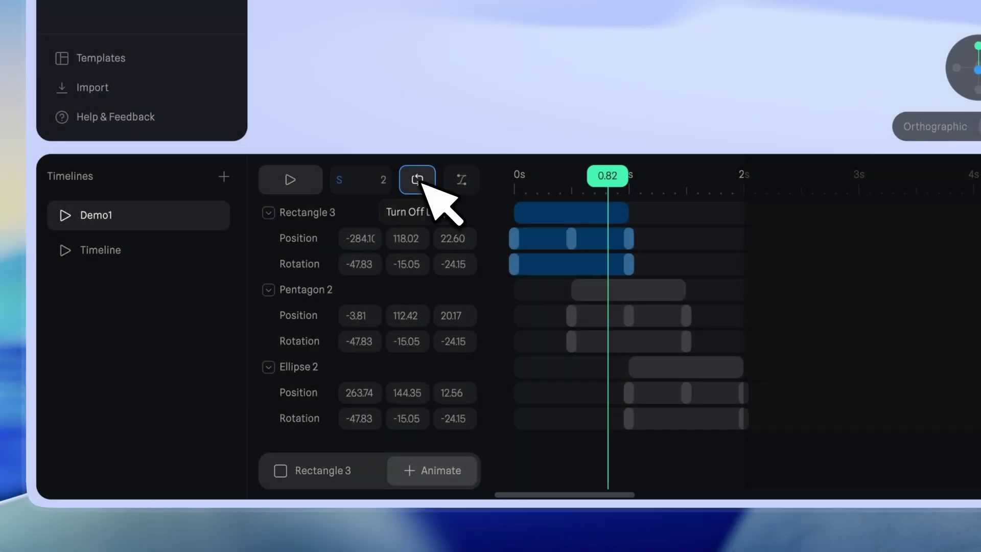
key(space)
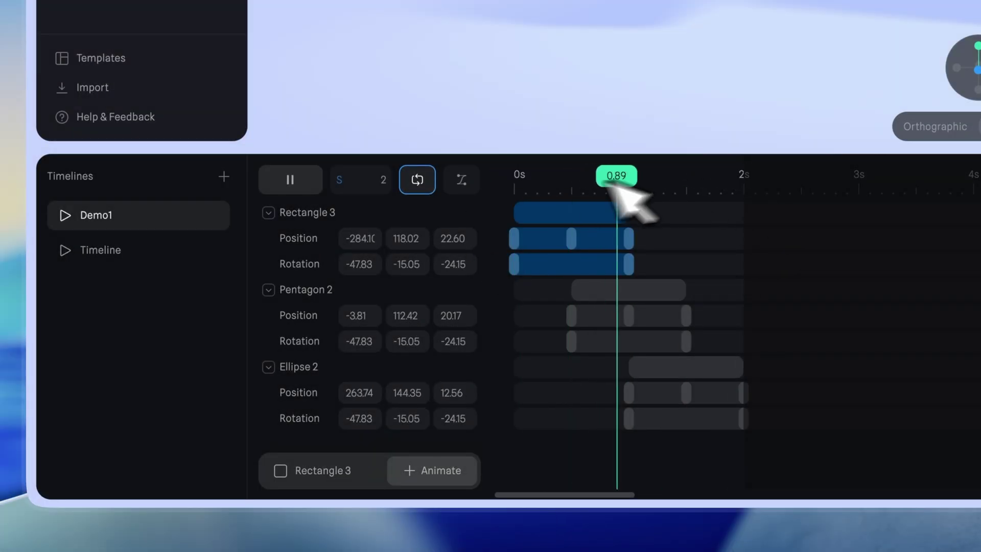
click(430, 181)
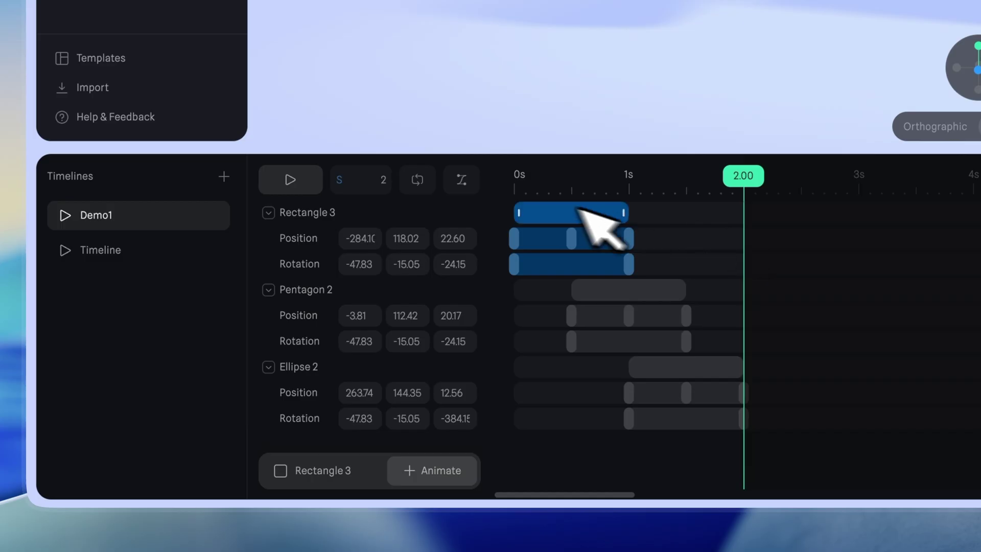
In the graph editor, set Rectangle 3's 0.50 s Position keyframe to z 80.75
click(461, 180)
click(462, 181)
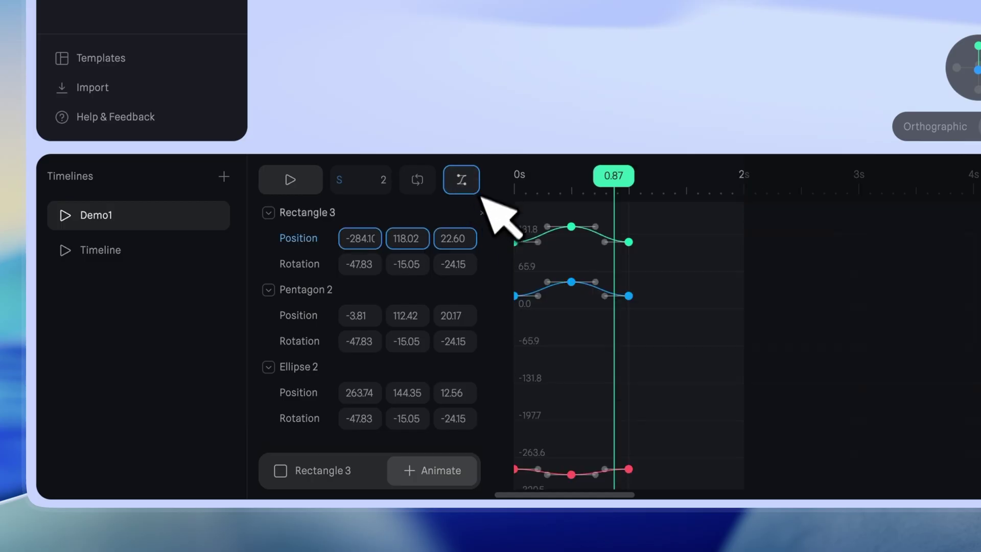
drag(571, 282, 571, 260)
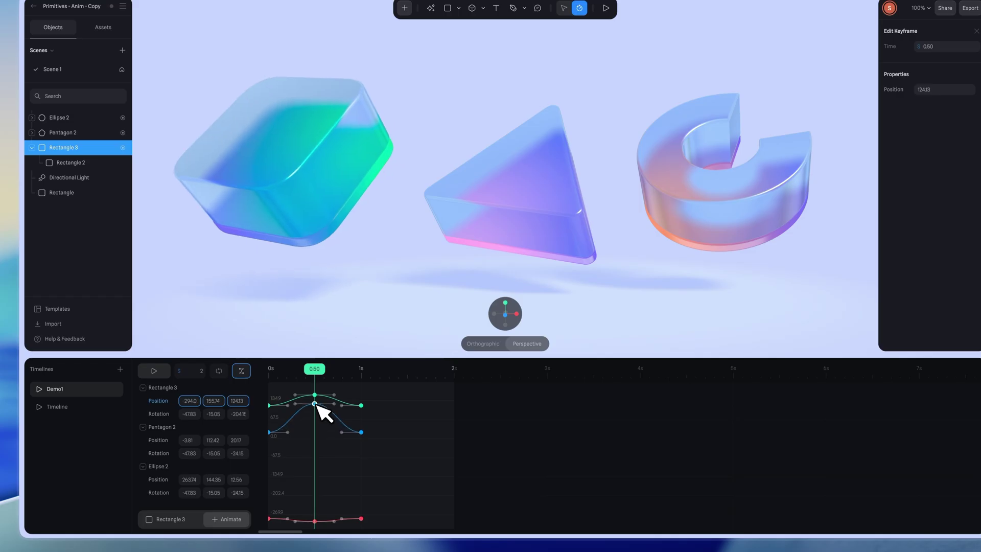
drag(316, 413, 298, 422)
drag(314, 368, 411, 368)
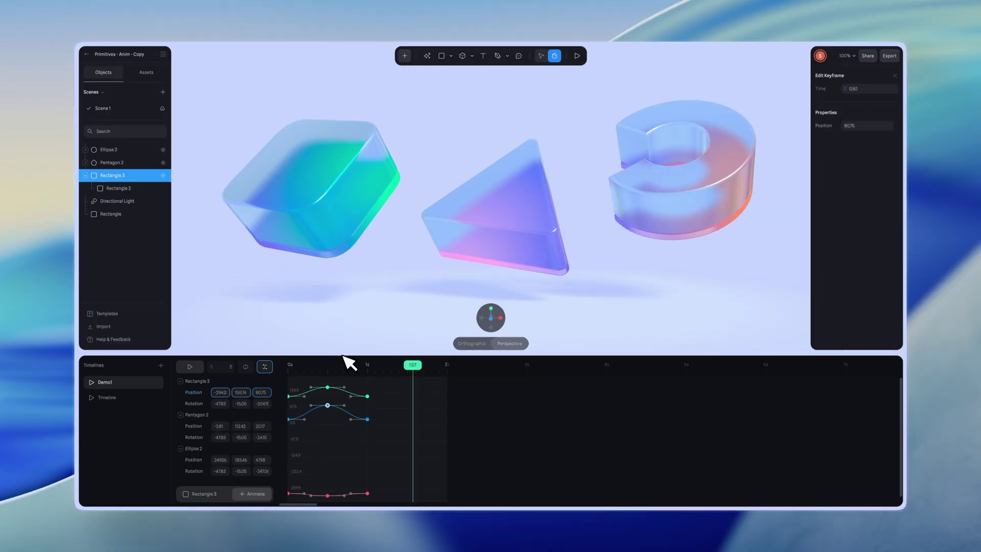
drag(342, 355, 346, 317)
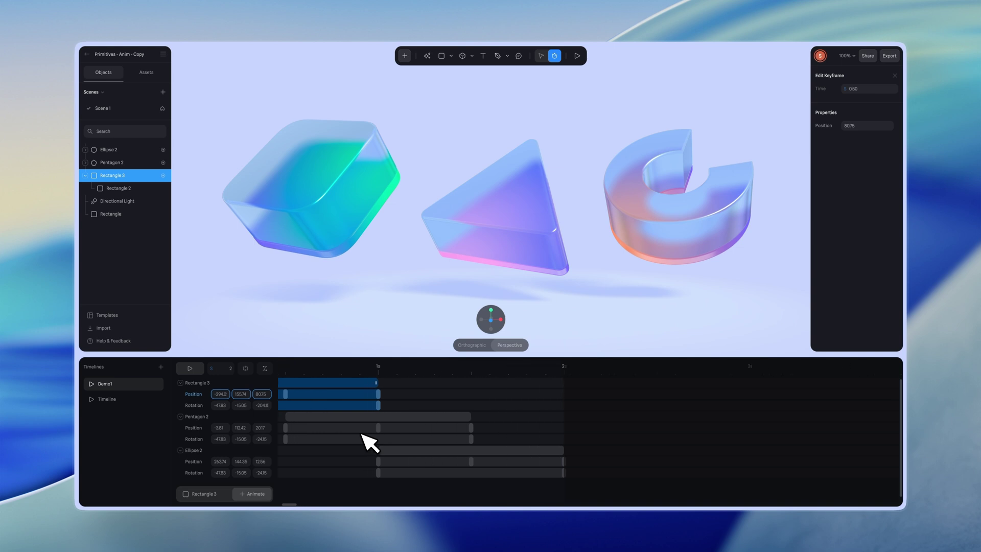
ctrl+scroll(370, 442, down, 4)
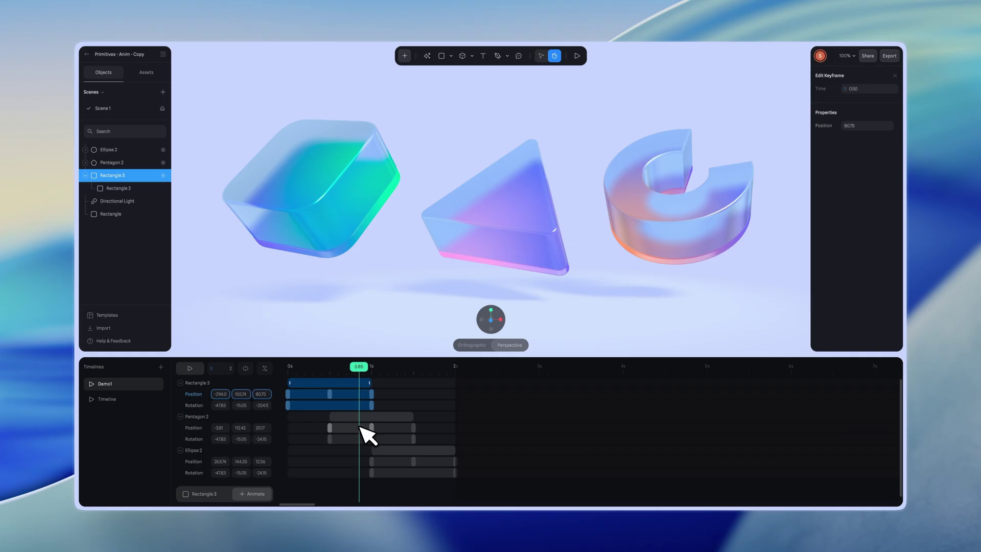
ctrl+scroll(361, 427, up, 5)
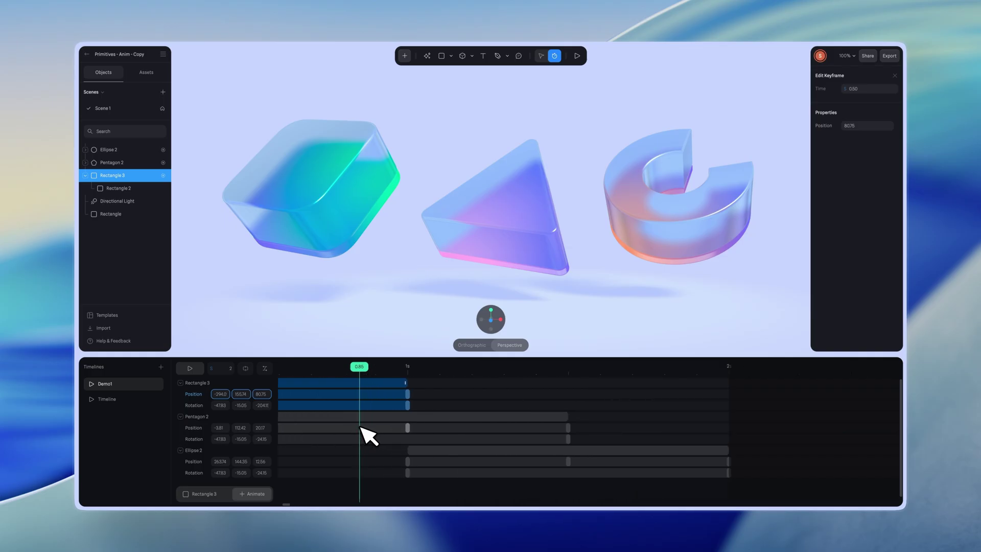
ctrl+scroll(361, 427, down, 4)
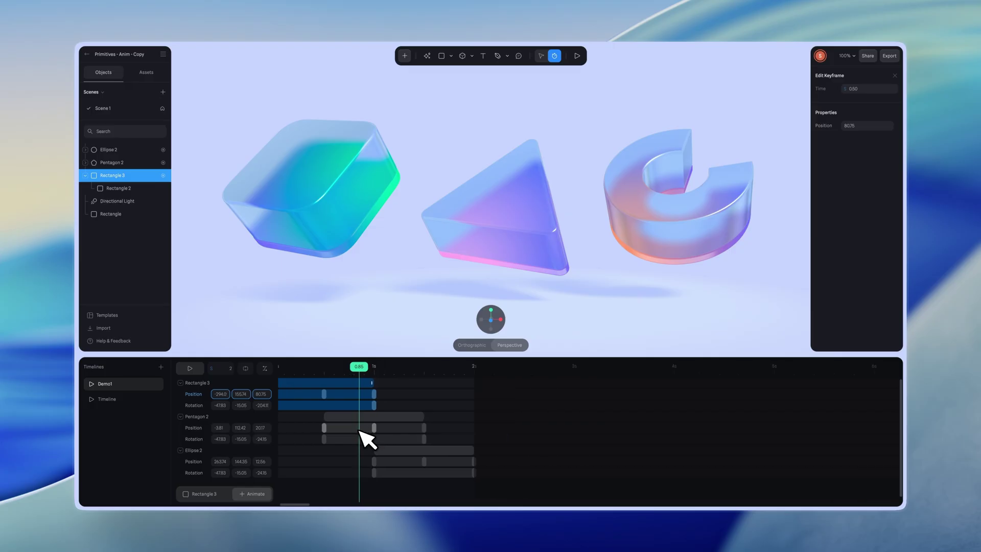
ctrl+scroll(362, 438, up, 5)
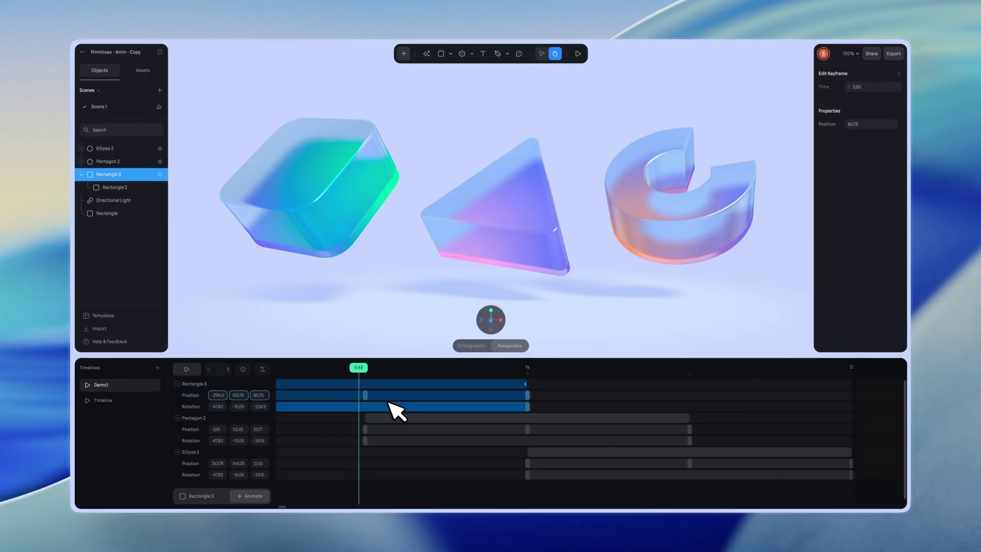
scroll(397, 411, right, 10)
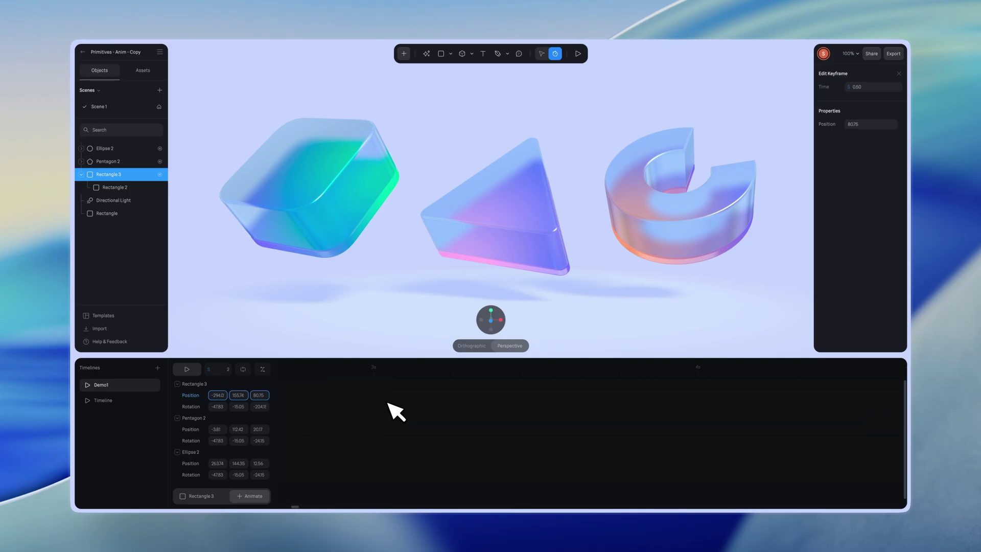
scroll(395, 411, left, 10)
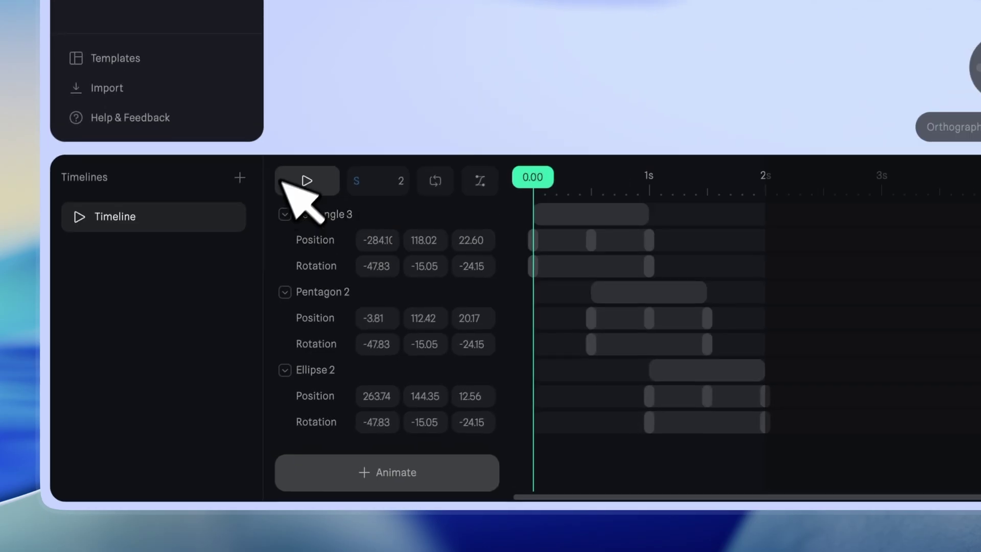
Play and pause the staggered shape animation, then scrub it between 0 and 1.5 seconds
click(307, 180)
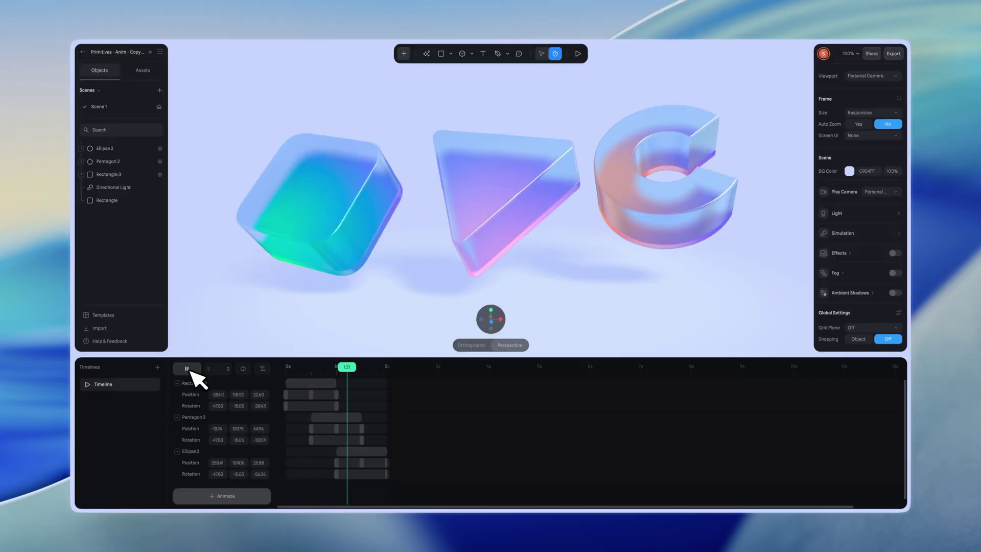
click(186, 368)
drag(391, 375, 336, 383)
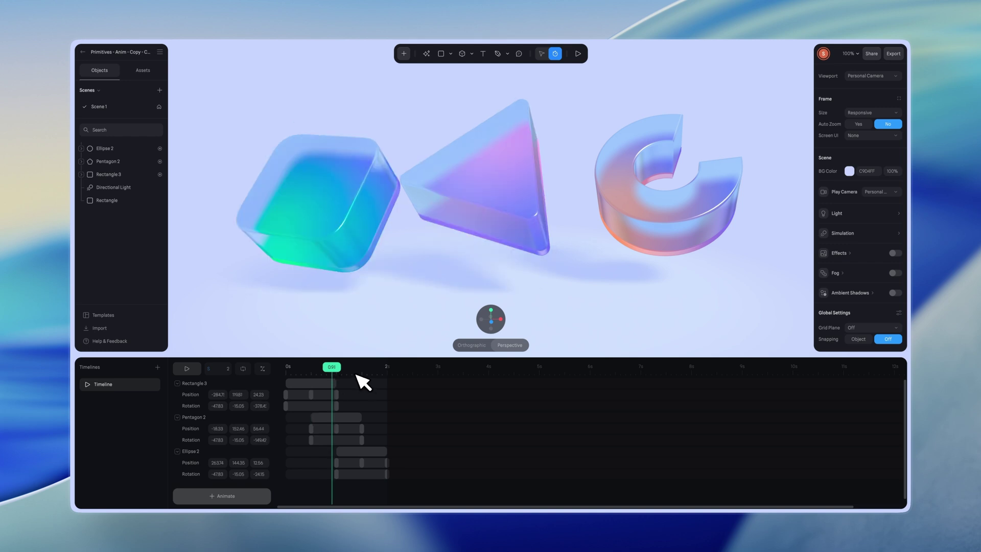
drag(357, 374, 321, 375)
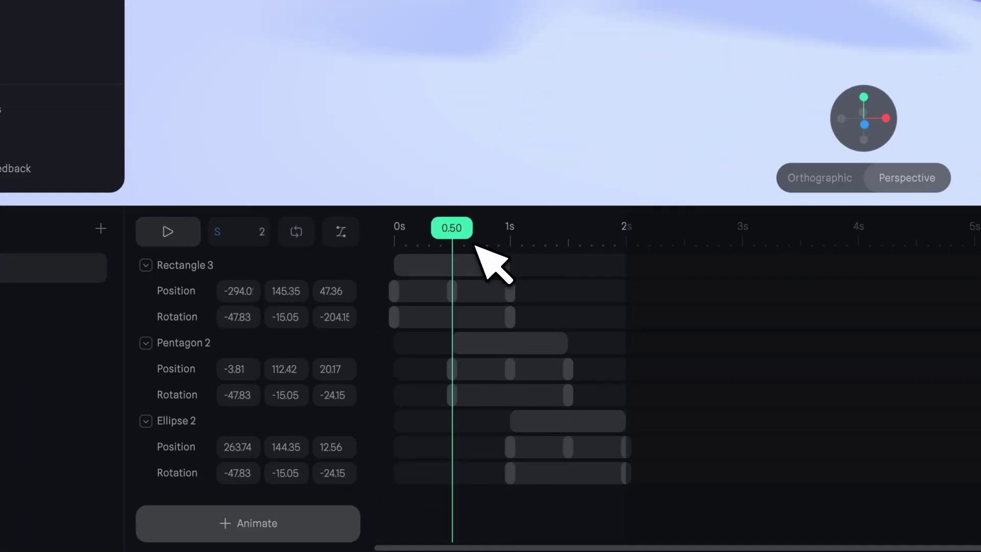
drag(476, 246, 556, 249)
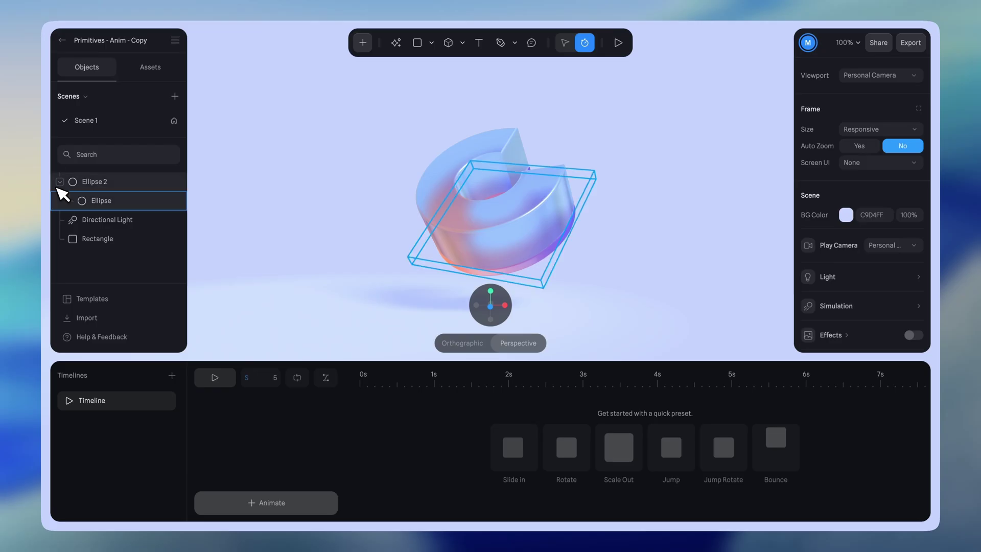
Apply the Rotate preset to Ellipse 2 and scrub to preview the ring spinning
click(97, 182)
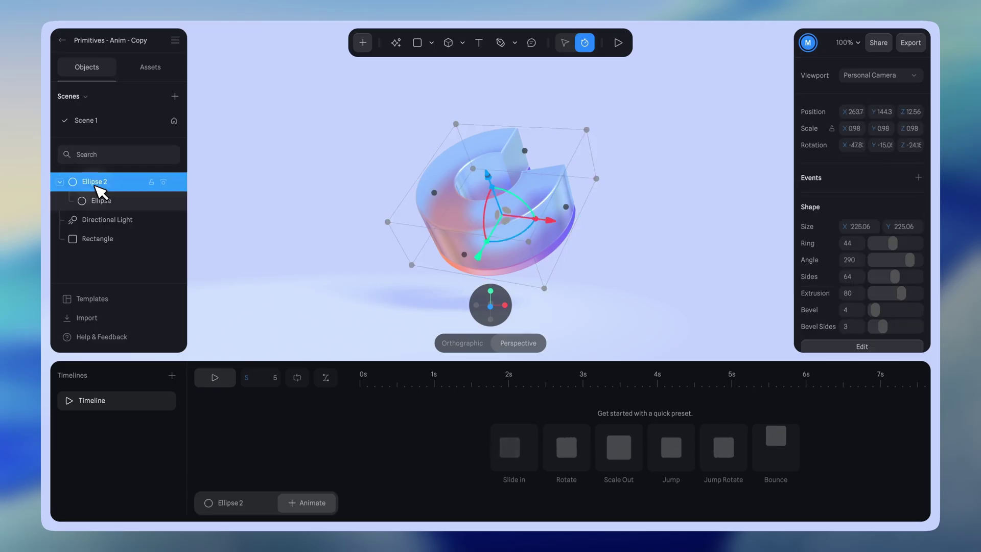
click(587, 473)
drag(361, 375, 474, 396)
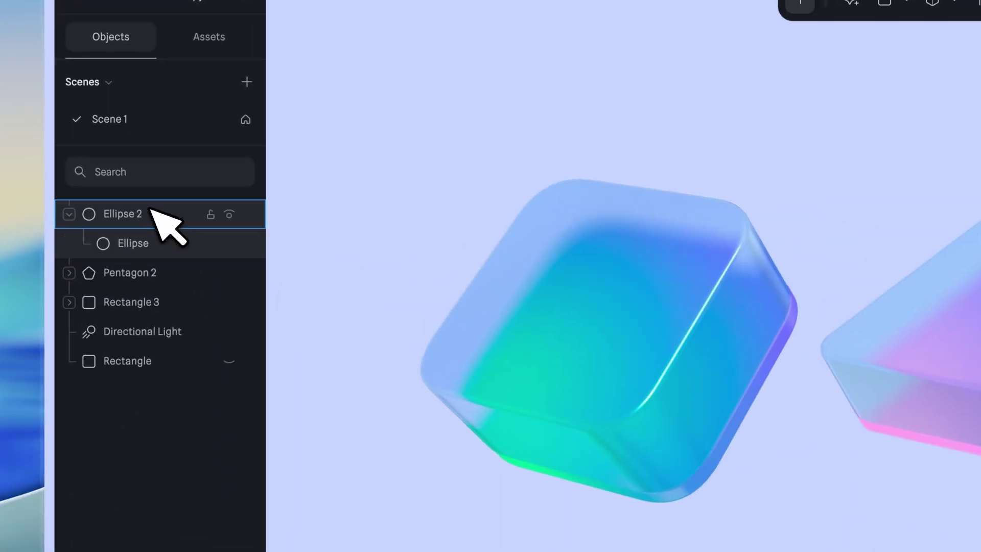
Select Ellipse 2 through Rectangle 3 and apply the Scale Out preset to all three
click(119, 149)
shift+click(152, 301)
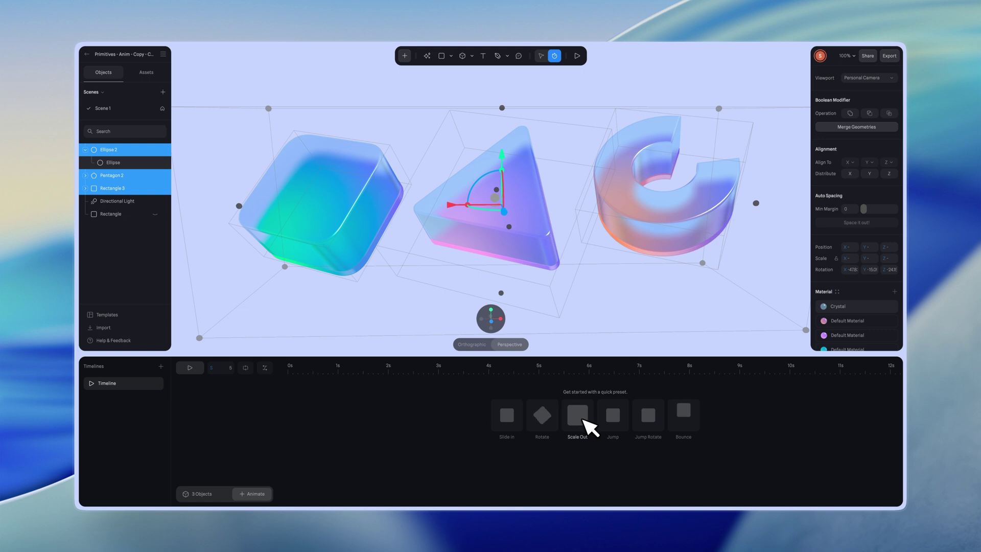
click(583, 419)
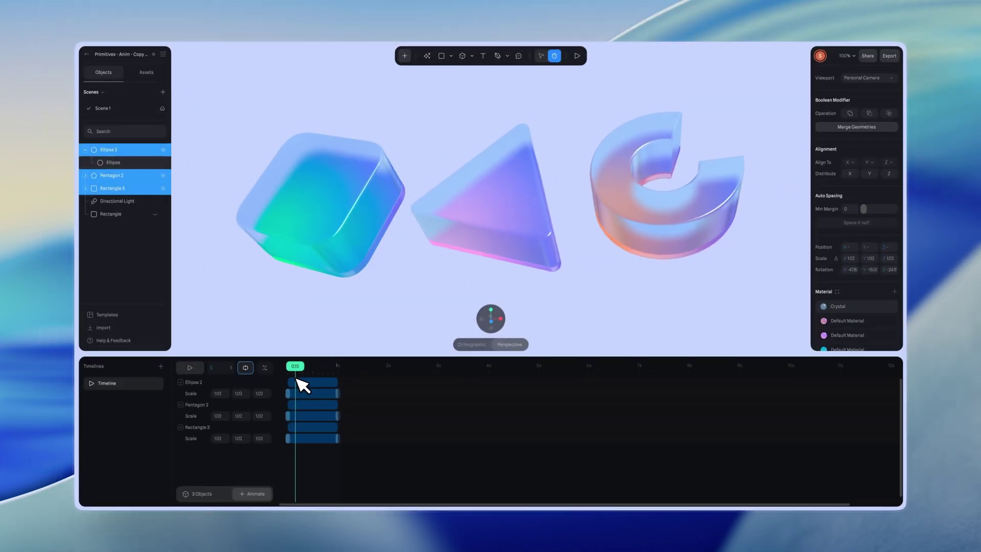
Give the triangle Pentagon 2 a position preset animation
click(438, 475)
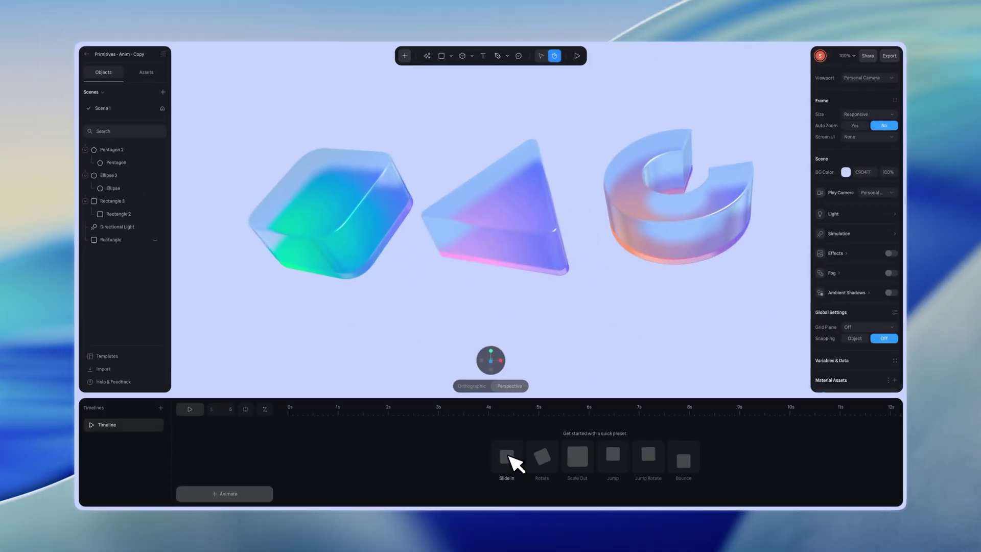
click(534, 484)
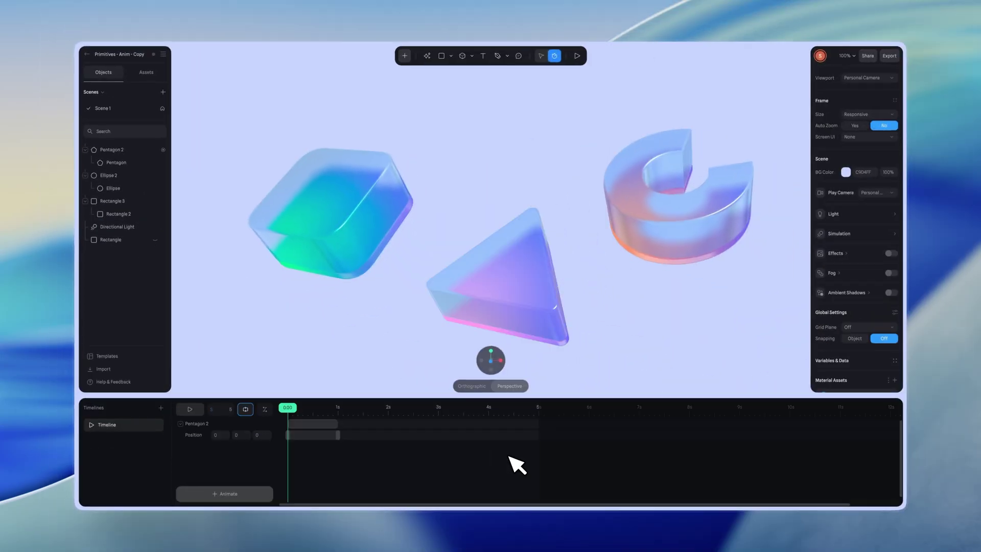
click(501, 286)
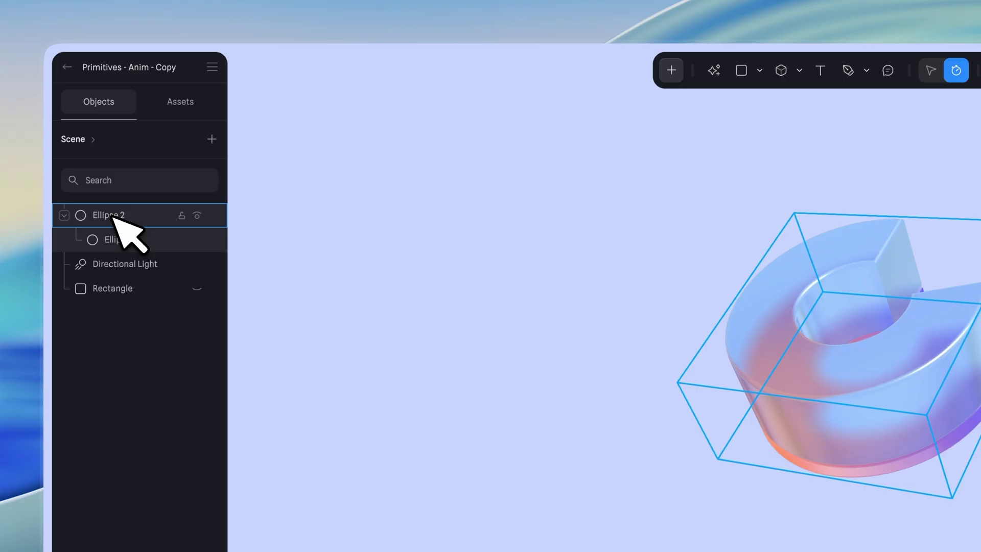
Select Ellipse 2 and open the + Animate property list
click(112, 132)
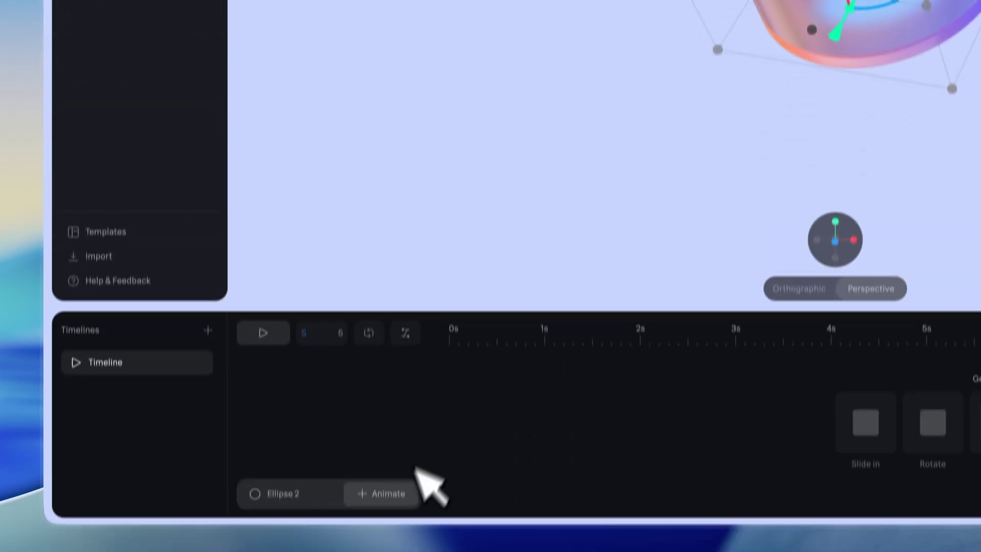
click(404, 481)
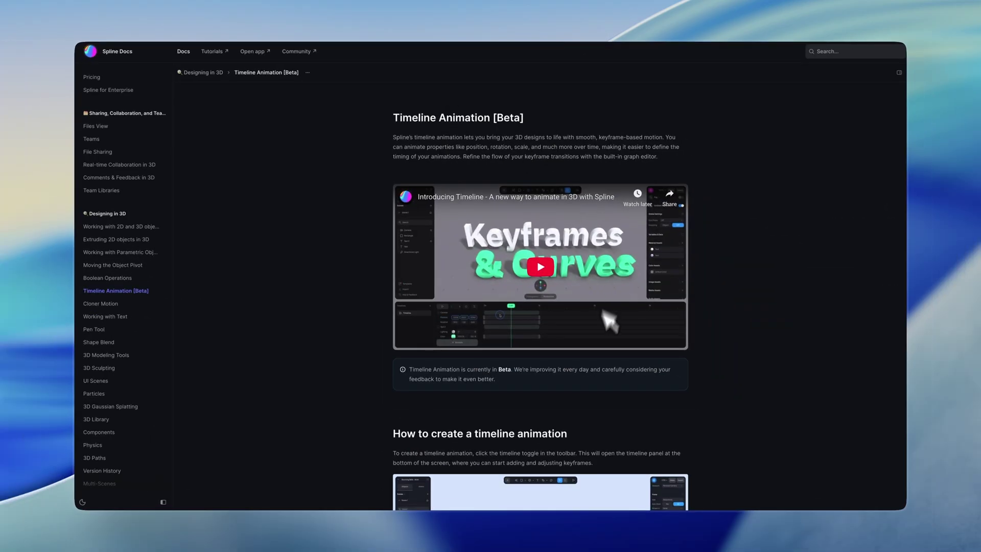
Scroll the Timeline Animation docs down to 'How to play a timeline in Play Mode'
scroll(613, 427, down, 20)
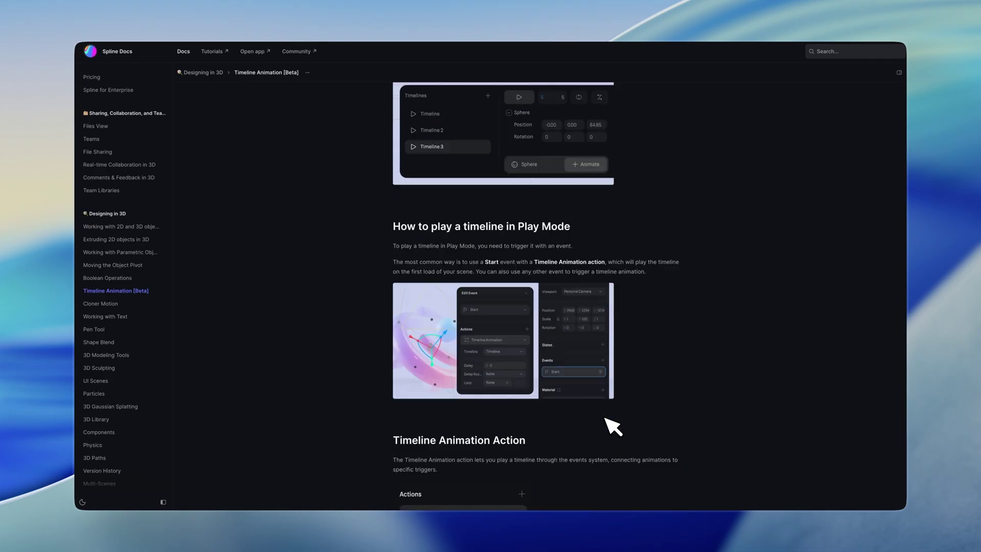
scroll(613, 426, down, 3)
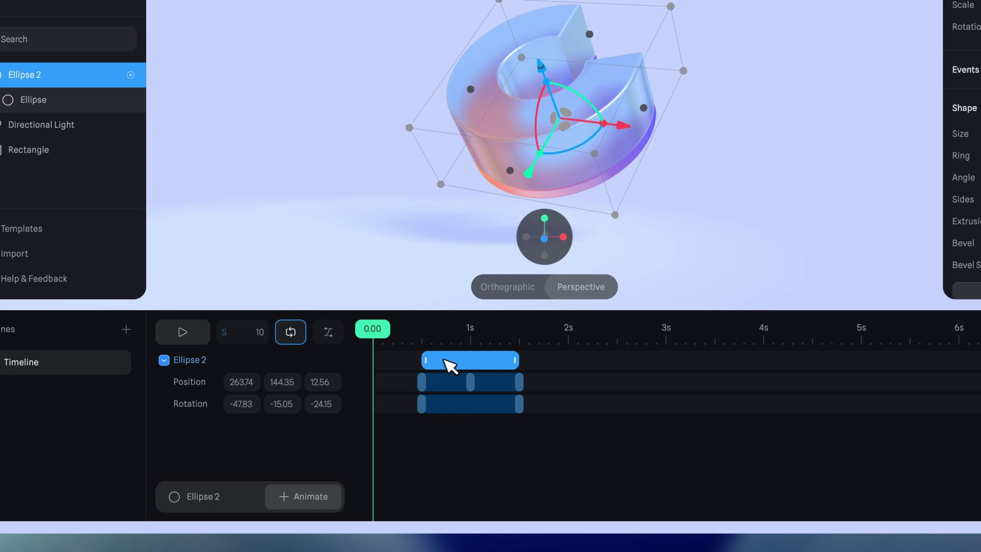
Drag Ellipse 2's keyframe clip left so it spans 0 to 1 second
drag(467, 363, 514, 378)
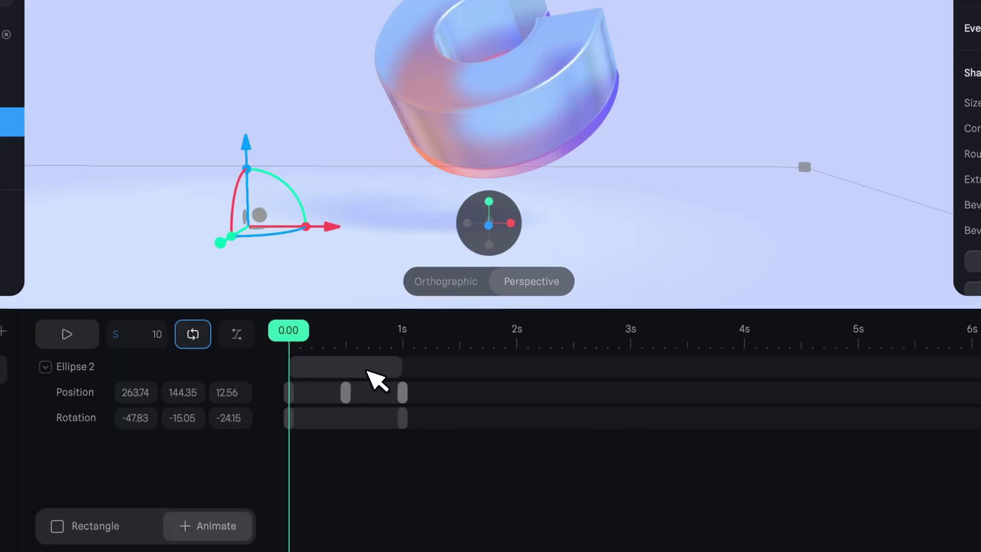
Stretch the ring's animation clip to about 2.7 seconds, then shorten it back to 1 second
click(377, 378)
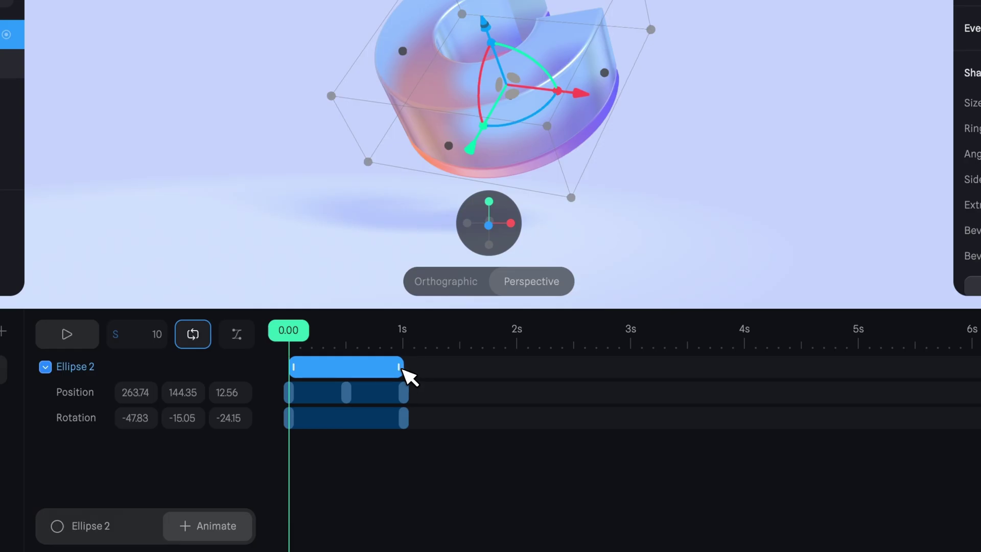
drag(405, 367, 772, 369)
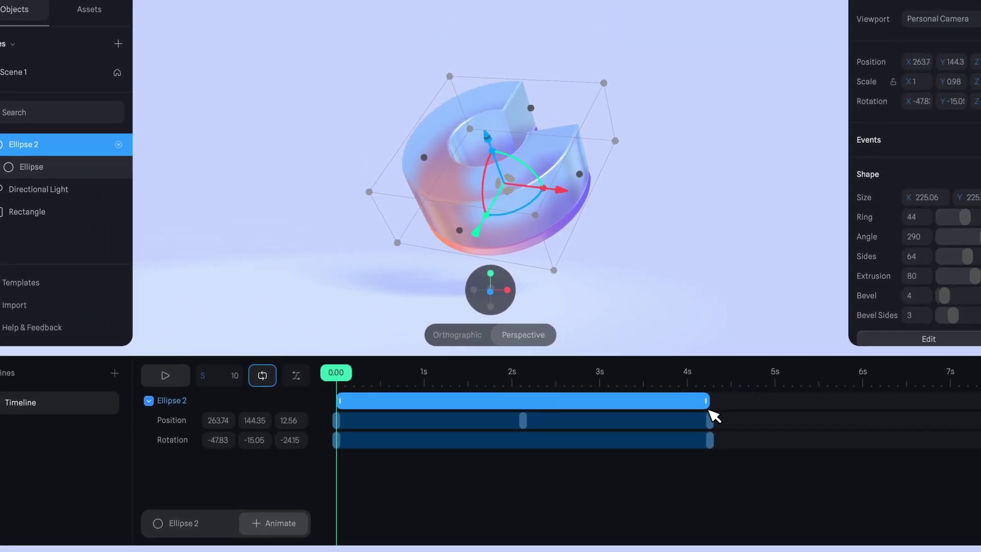
drag(709, 409, 423, 399)
Shift the ring's Position segment between 0.5 and 1 second slightly later
click(380, 421)
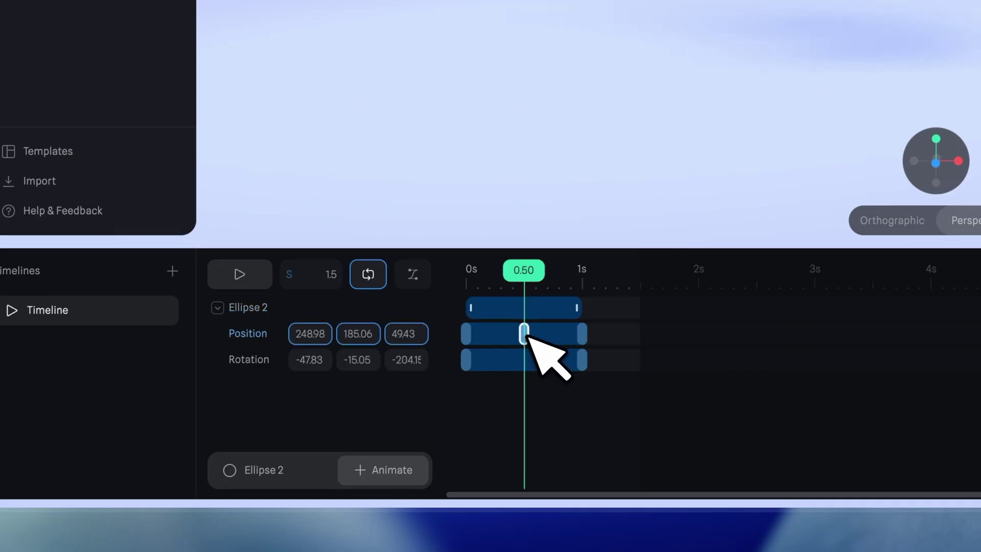
click(551, 336)
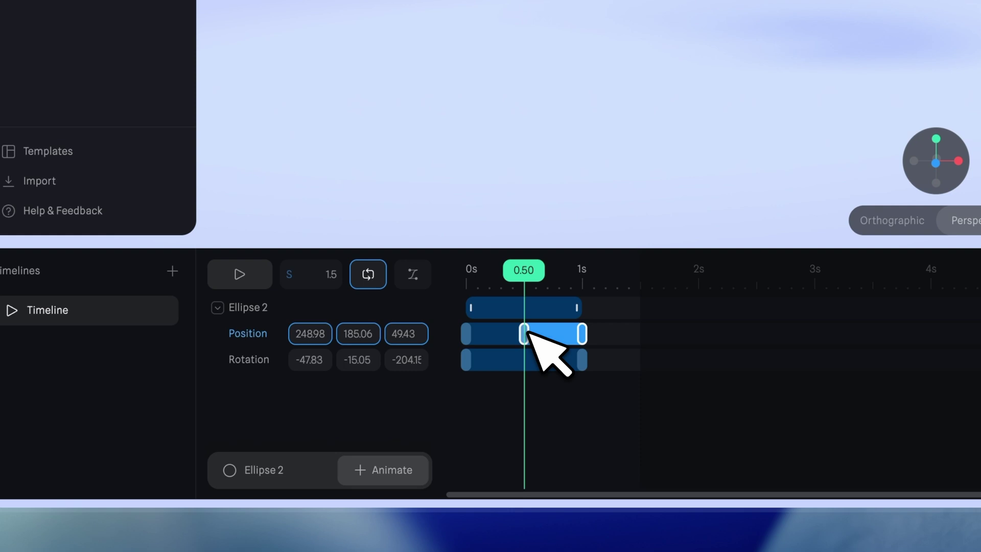
mouse_move(527, 333)
mouse_down()
mouse_move(506, 333)
mouse_move(543, 336)
mouse_up()
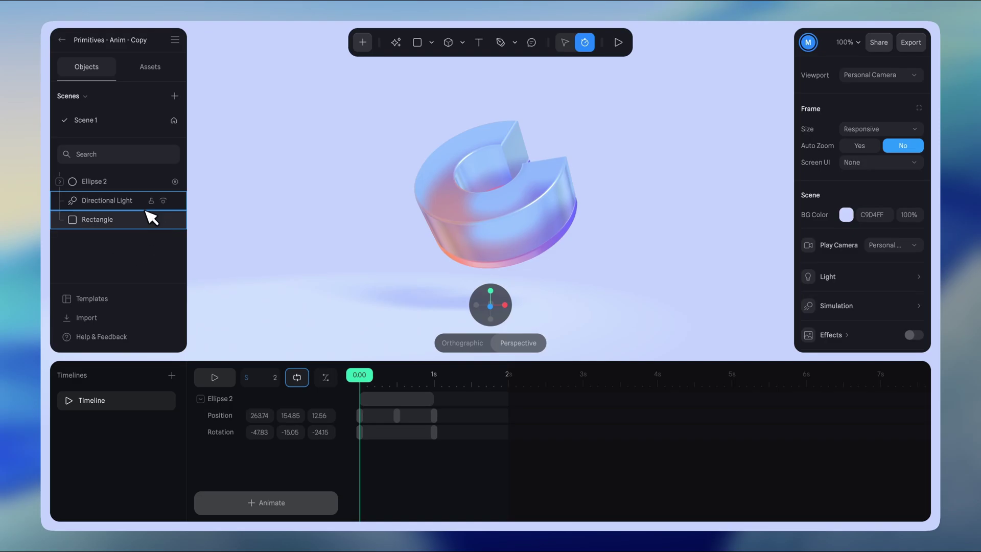
Move Ellipse 2 up and right at its 1-second Position keyframe, undoing a trial 1.25 scale stretch
click(136, 182)
click(137, 183)
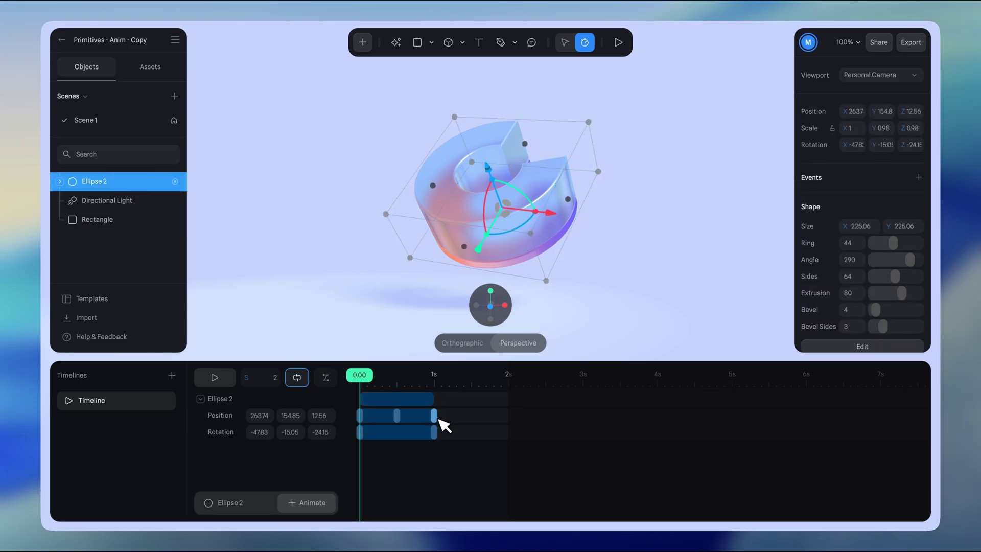
click(435, 416)
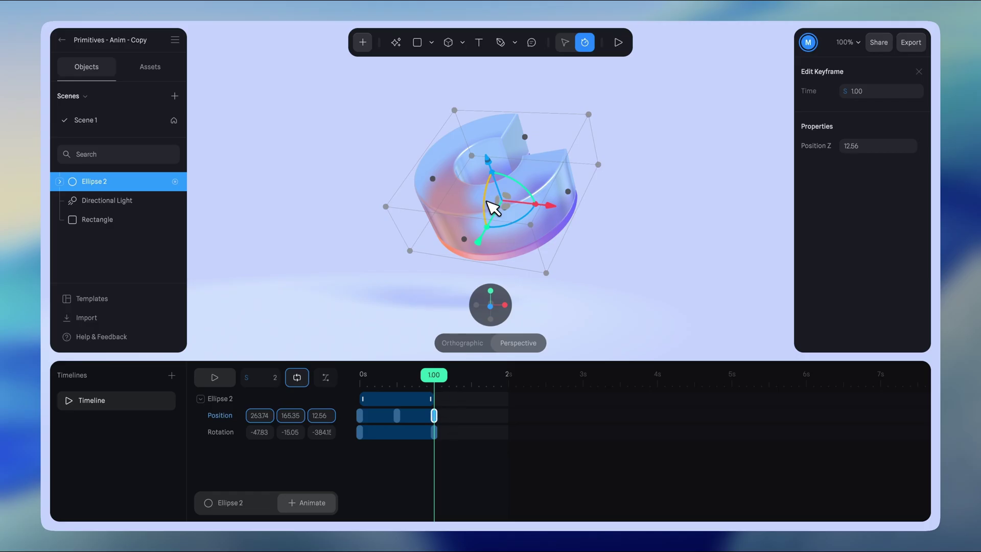
drag(480, 244, 513, 203)
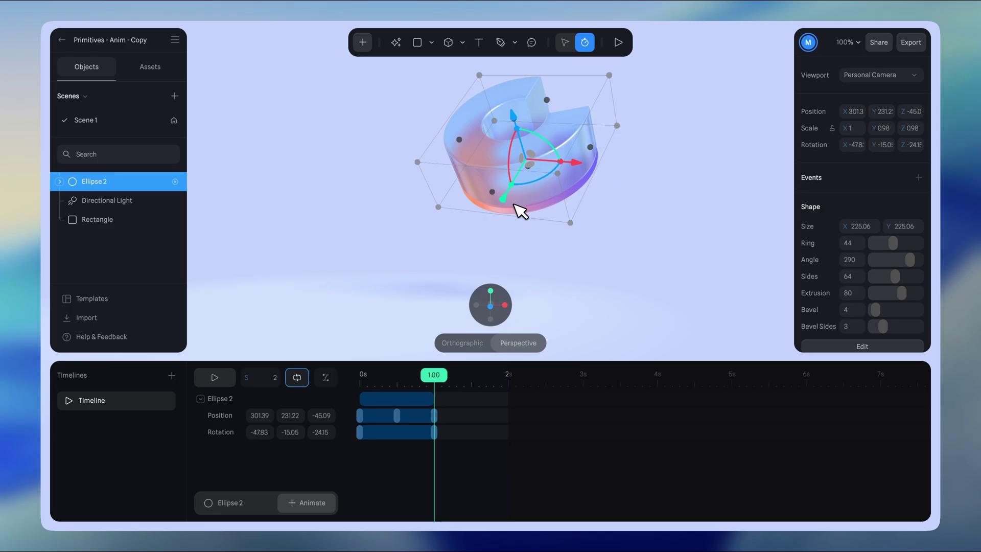
drag(444, 382, 429, 431)
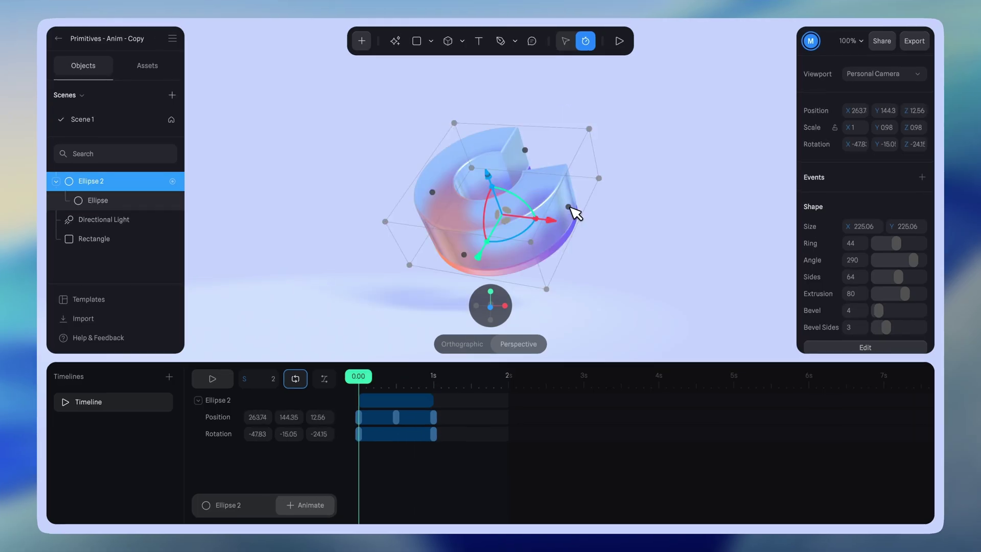
drag(575, 212, 604, 222)
drag(738, 105, 754, 108)
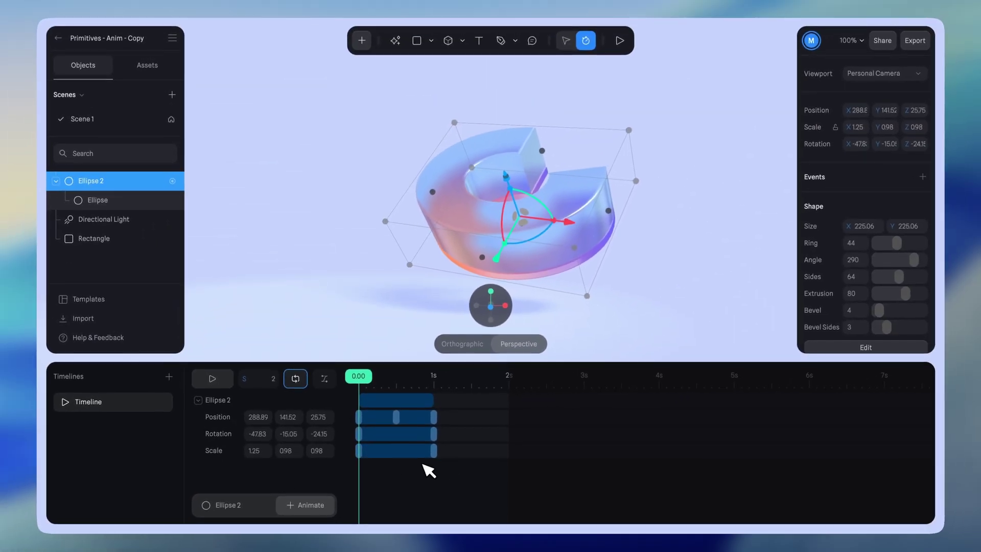
key(ctrl+z)
Set the ring's 1-second Rotation keyframe X to about -29.83
click(433, 433)
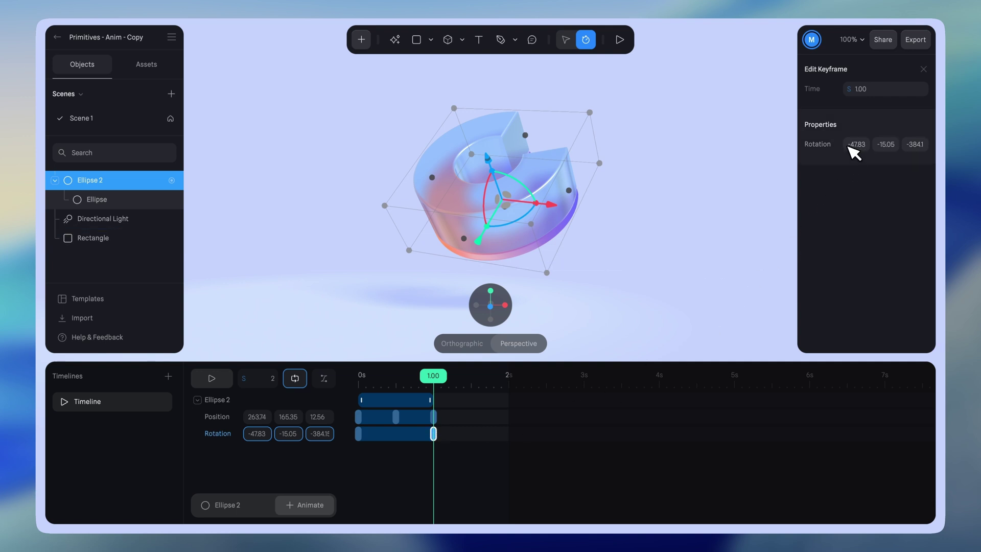
drag(855, 144, 855, 144)
click(148, 369)
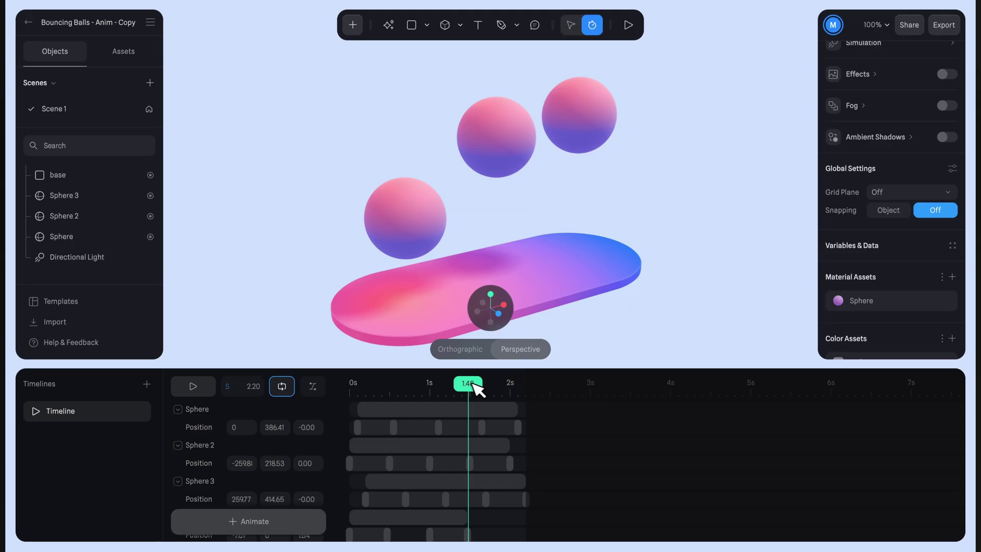
Move the ring's middle Position keyframe to about 0.53 seconds and select the middle Rotation keyframe
drag(477, 390, 440, 387)
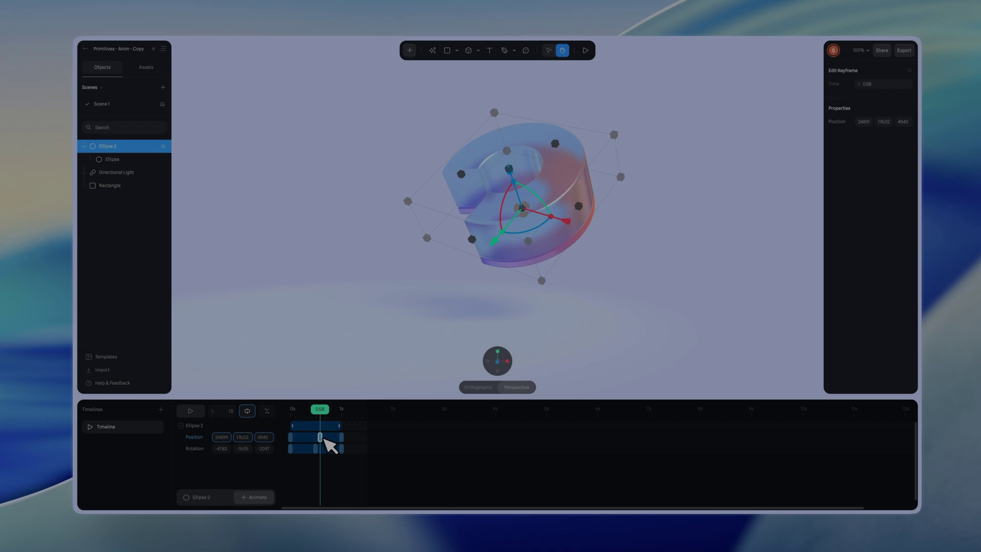
mouse_move(325, 438)
mouse_down()
mouse_move(303, 436)
mouse_move(317, 437)
mouse_up()
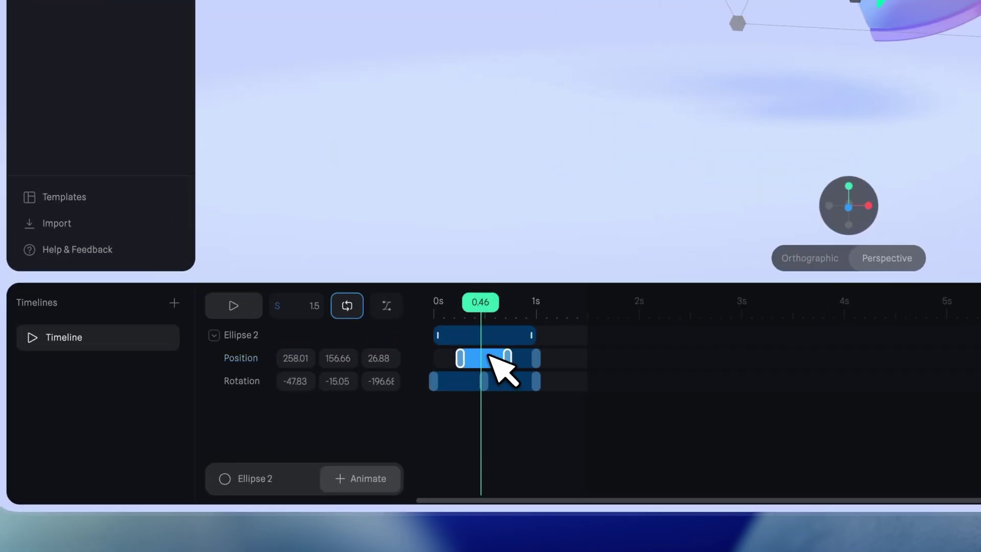
mouse_move(489, 356)
mouse_down()
mouse_move(448, 352)
mouse_move(490, 354)
mouse_up()
click(484, 380)
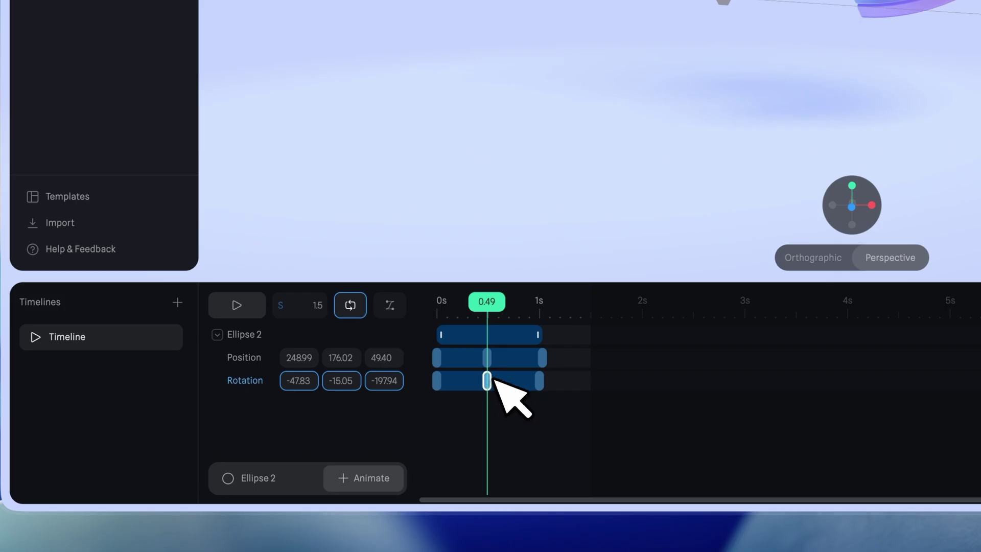
Delete the selected Rotation keyframe, then remove Ellipse 2's Rotation and Position tracks
key(BackSpace)
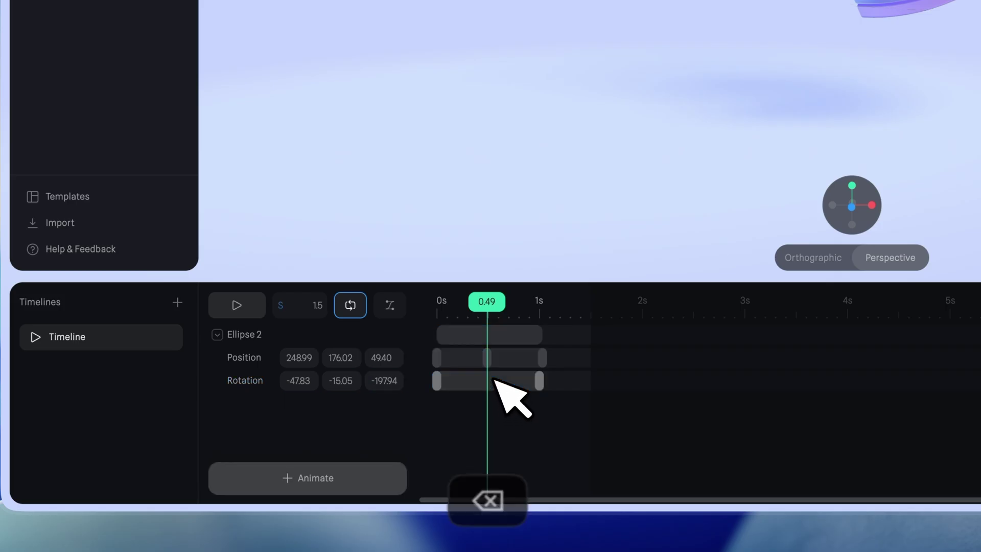
mouse_move(408, 380)
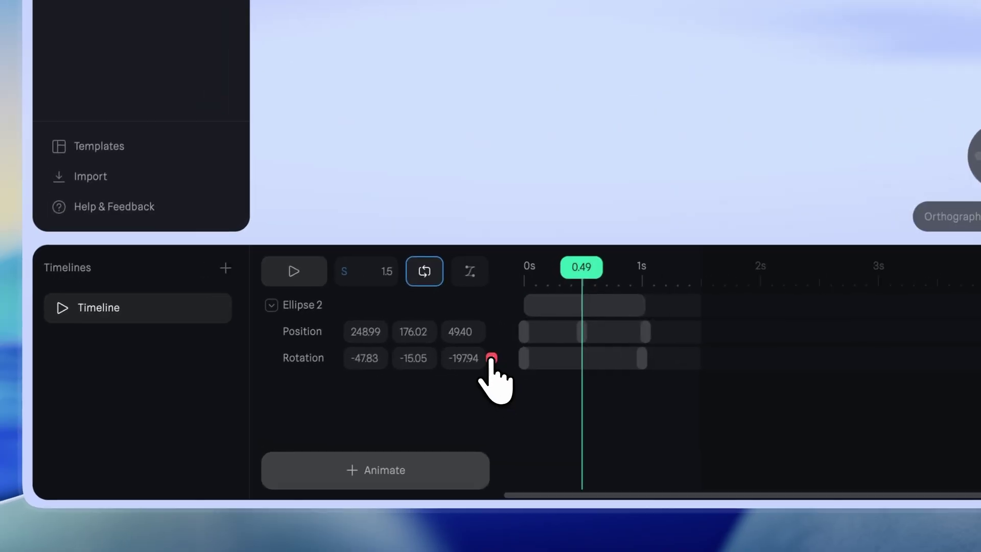
click(490, 358)
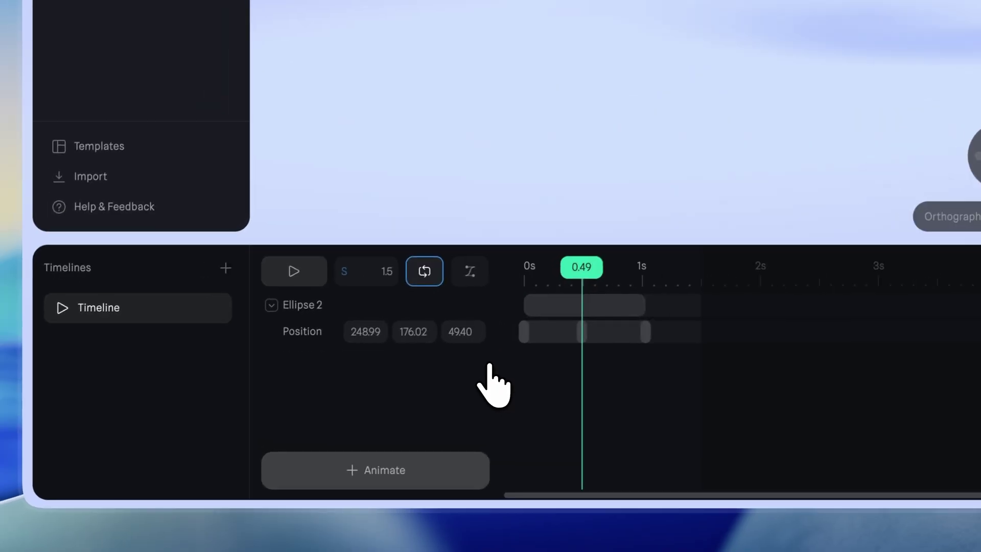
mouse_move(497, 331)
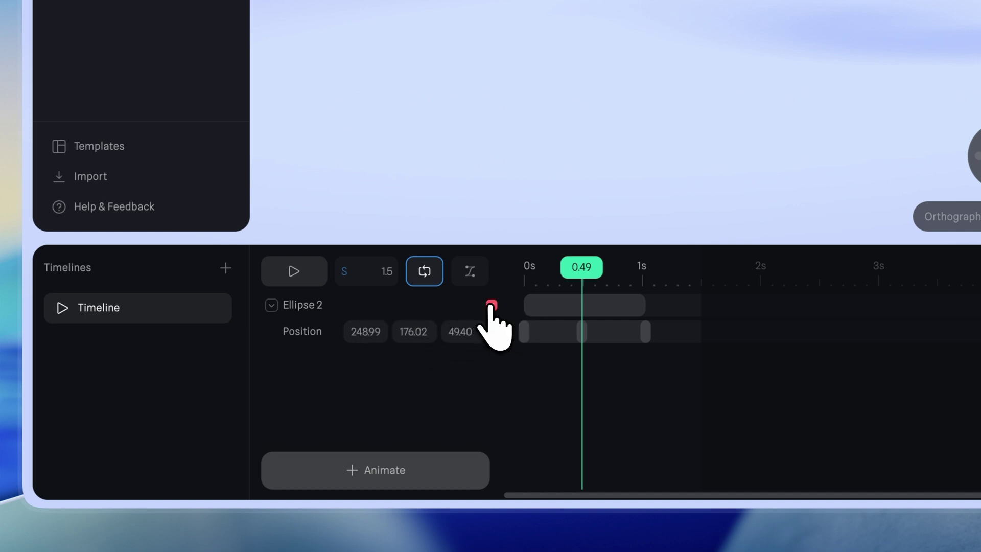
click(491, 305)
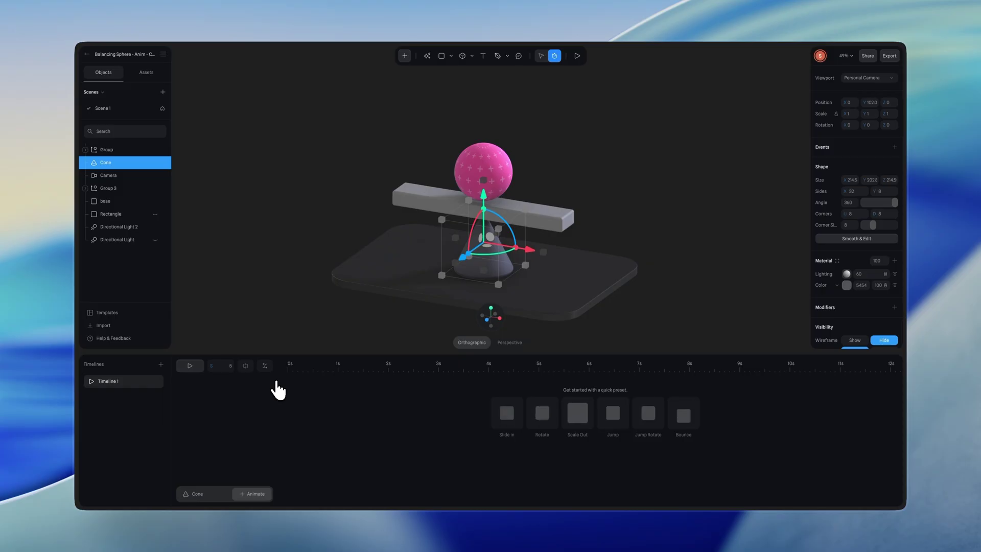
Add a Position track to Group 3, move the pink sphere, and change its scale
click(258, 492)
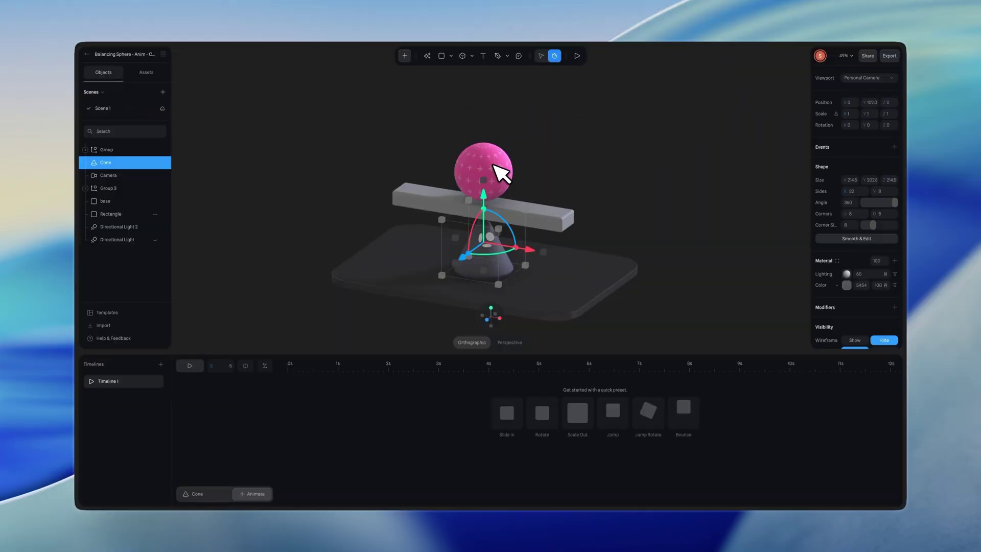
click(494, 165)
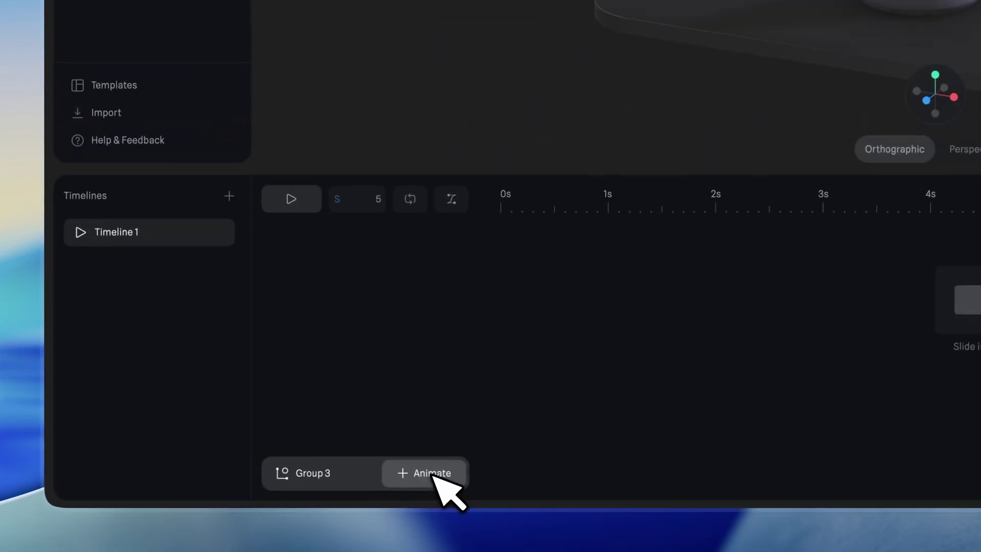
click(432, 473)
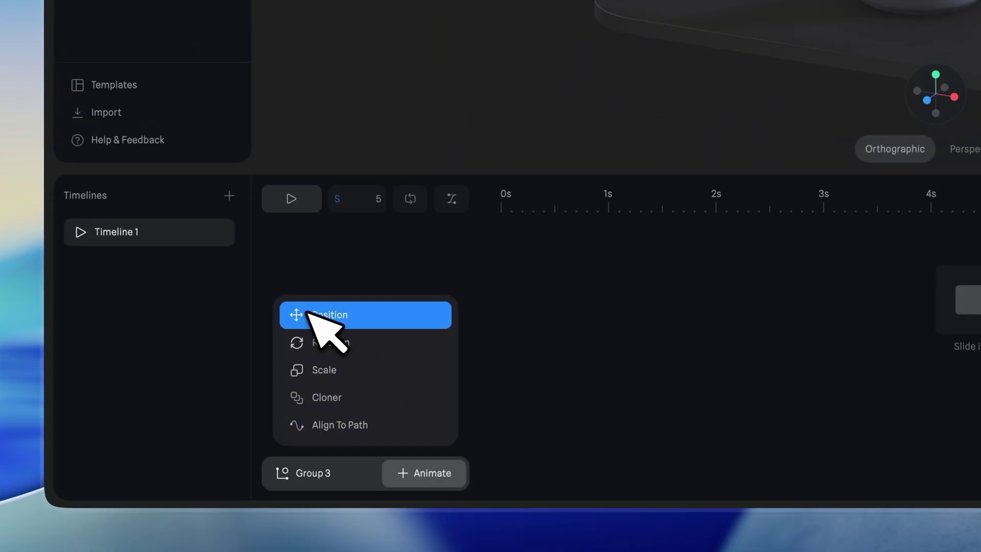
click(400, 327)
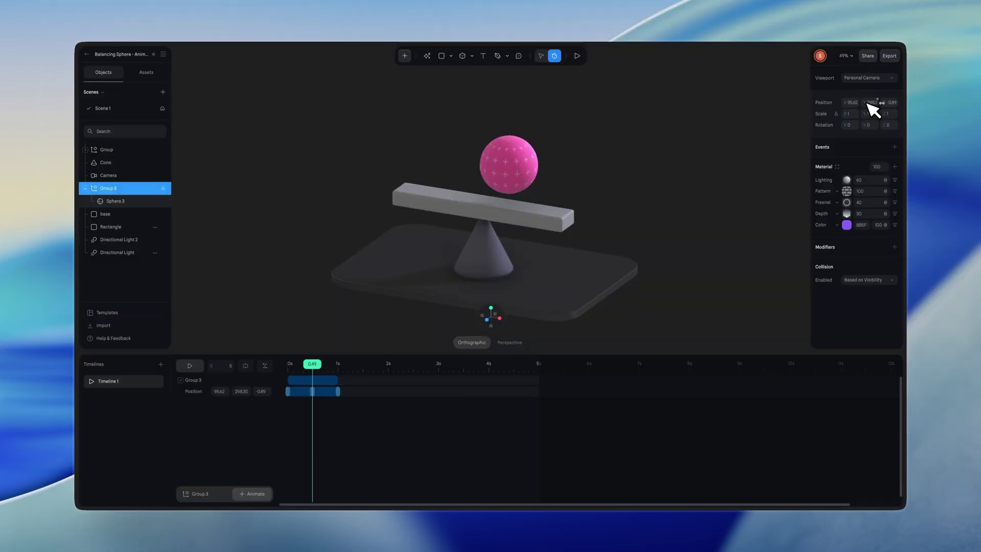
drag(873, 108, 848, 102)
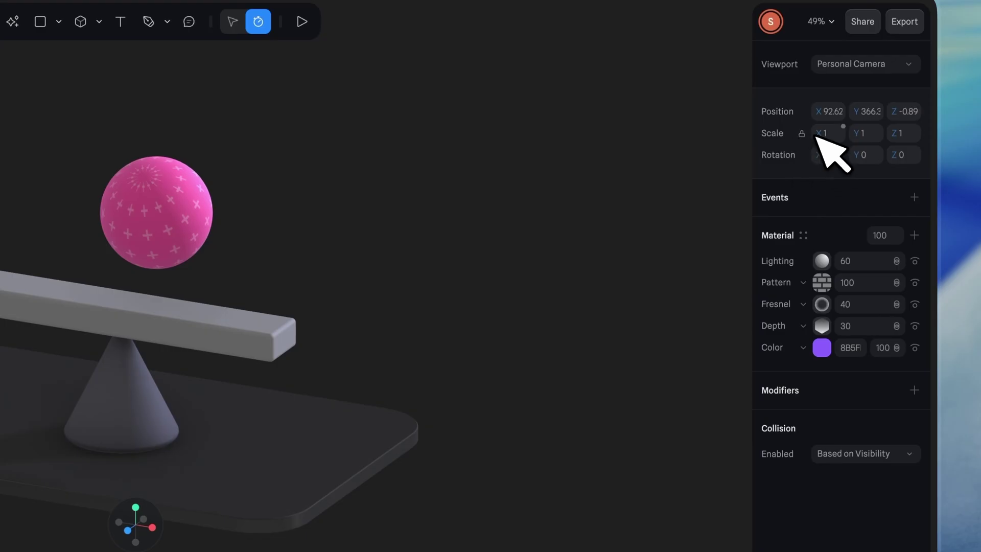
drag(818, 132, 255, 407)
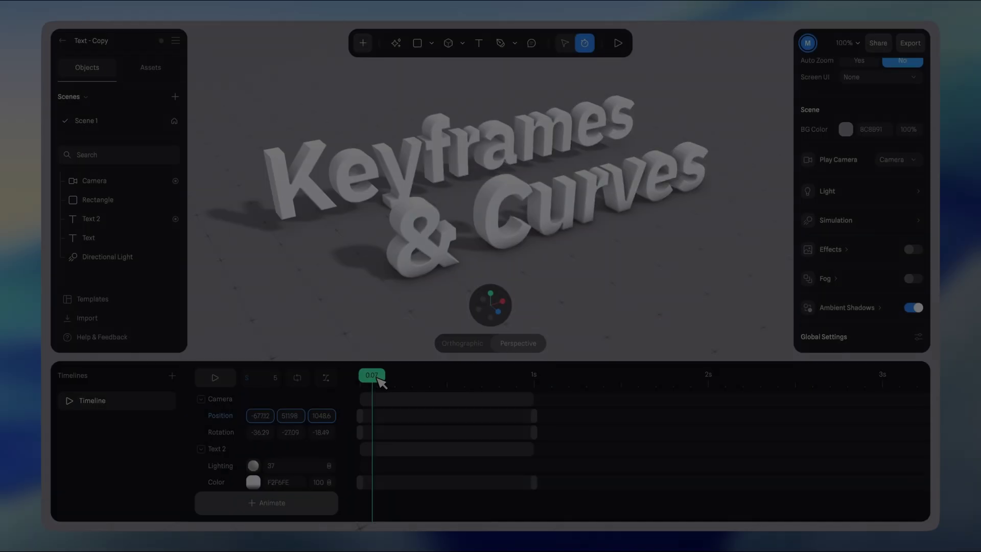
Keyframe the '& Curves' text material to a saturated green at 1 second and preview it
drag(377, 387, 543, 392)
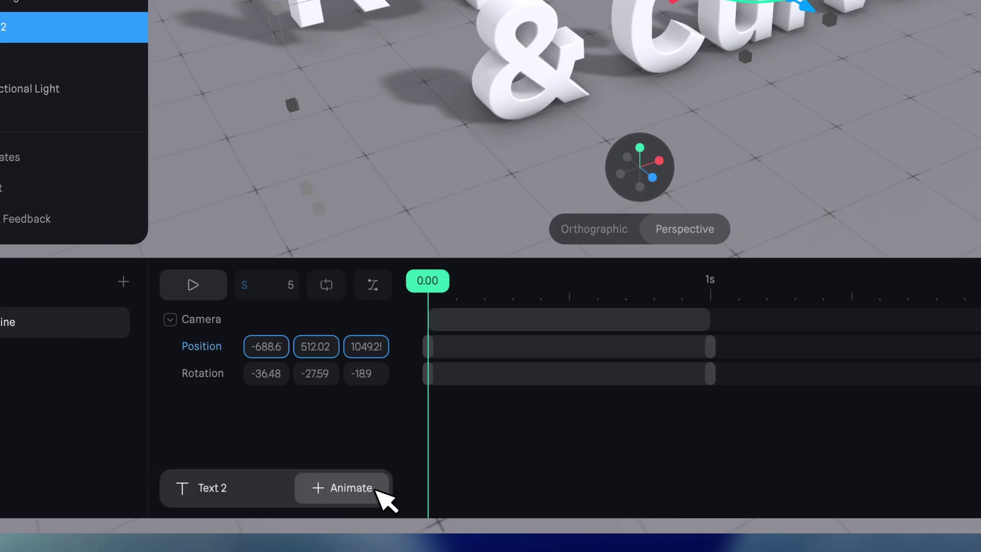
click(366, 510)
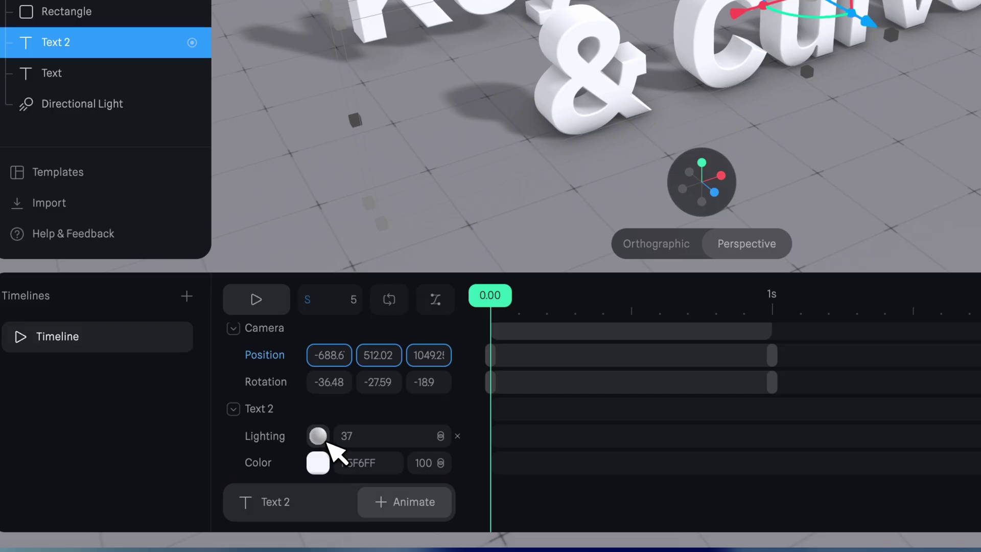
click(794, 314)
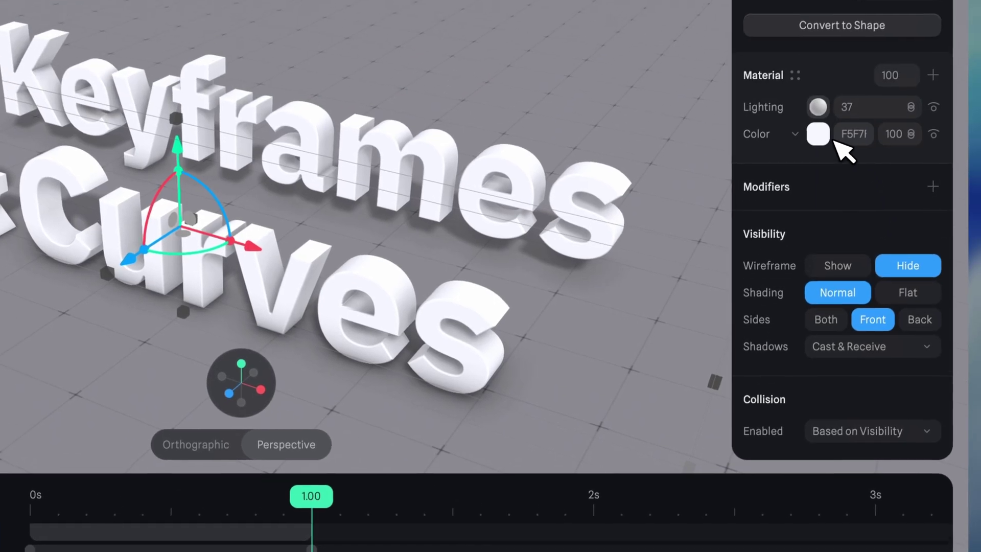
click(850, 150)
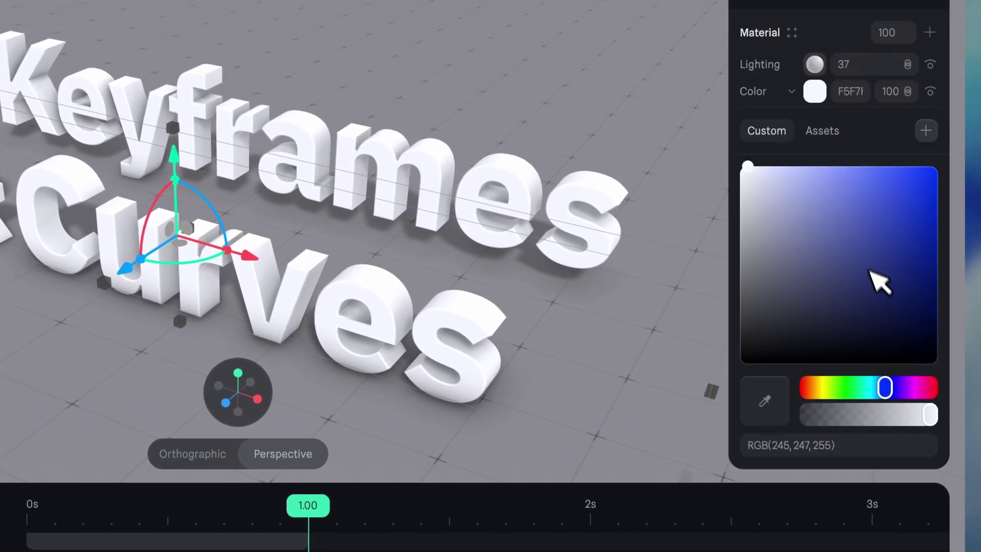
drag(887, 392, 864, 391)
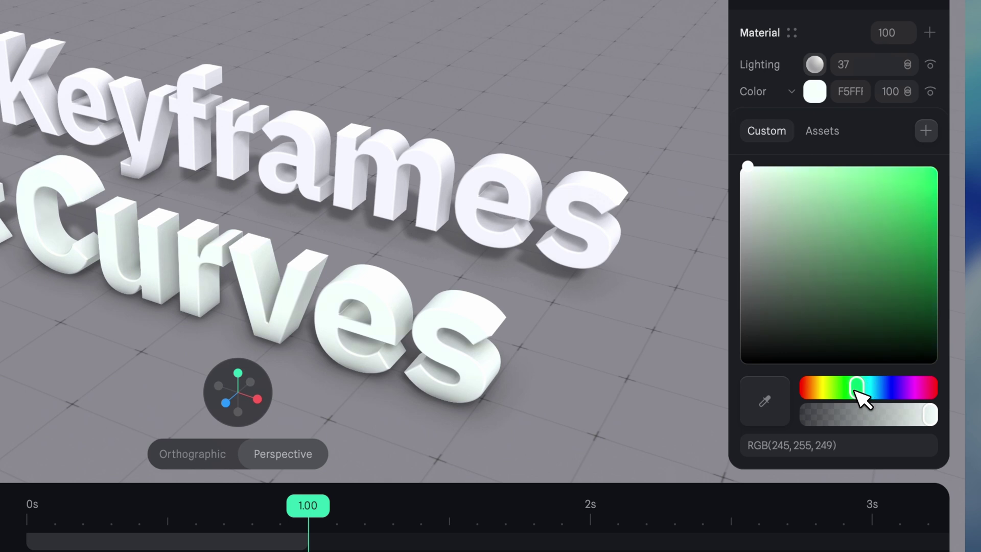
drag(909, 204, 949, 190)
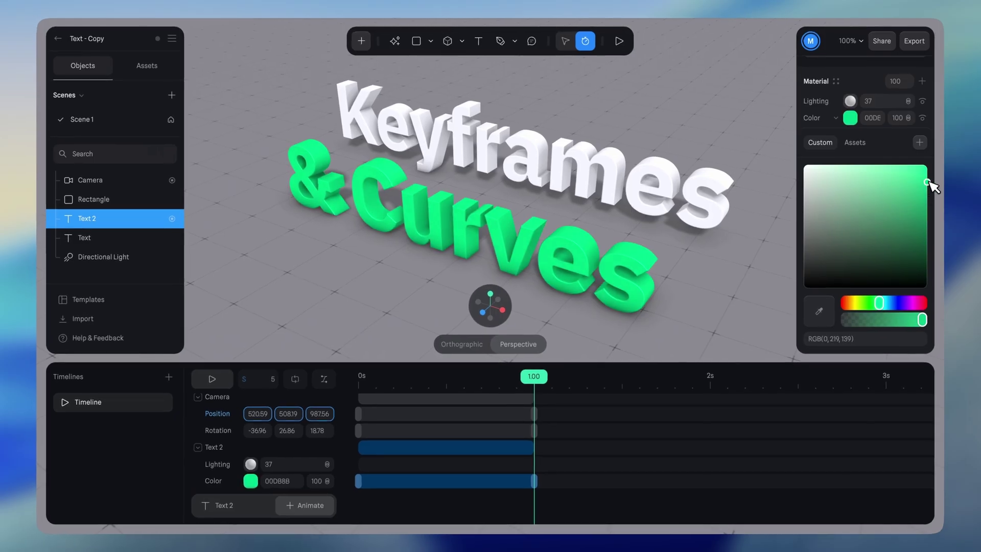
drag(531, 403, 551, 411)
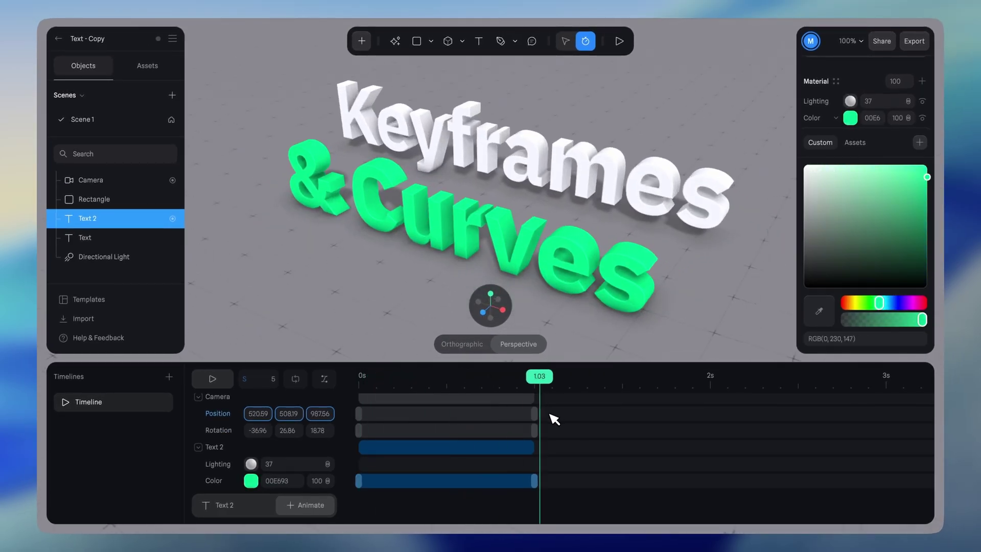
click(81, 245)
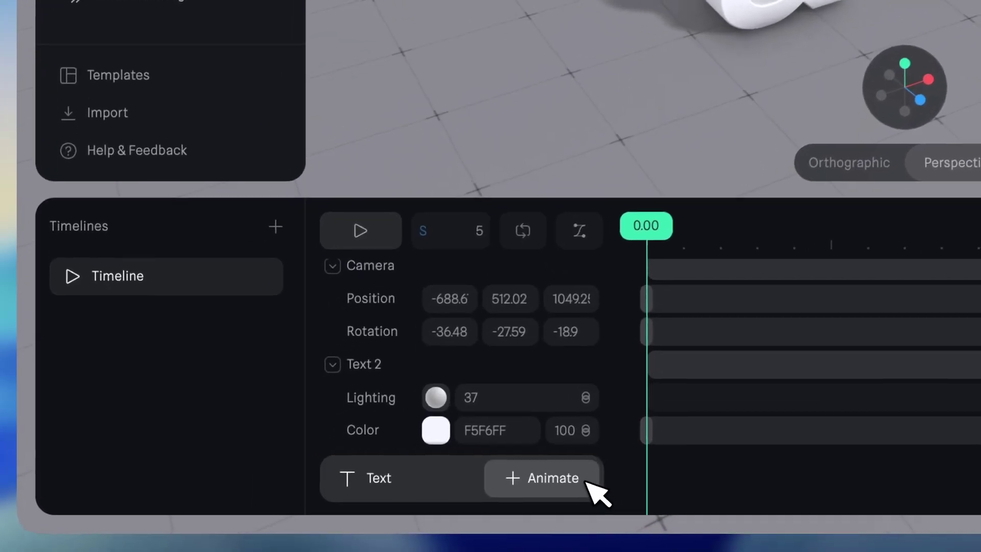
Add another animated property and preview the camera move with the green text
click(586, 481)
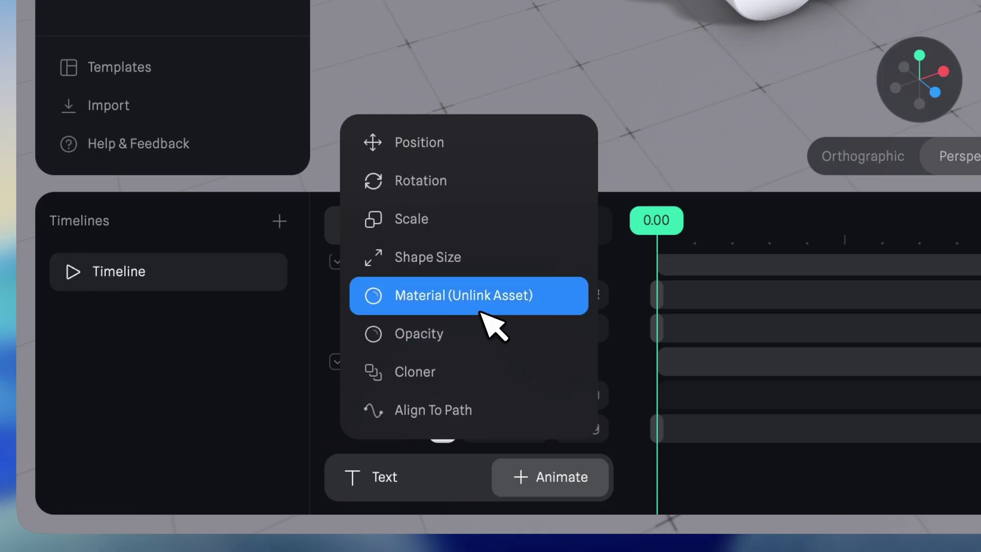
click(485, 306)
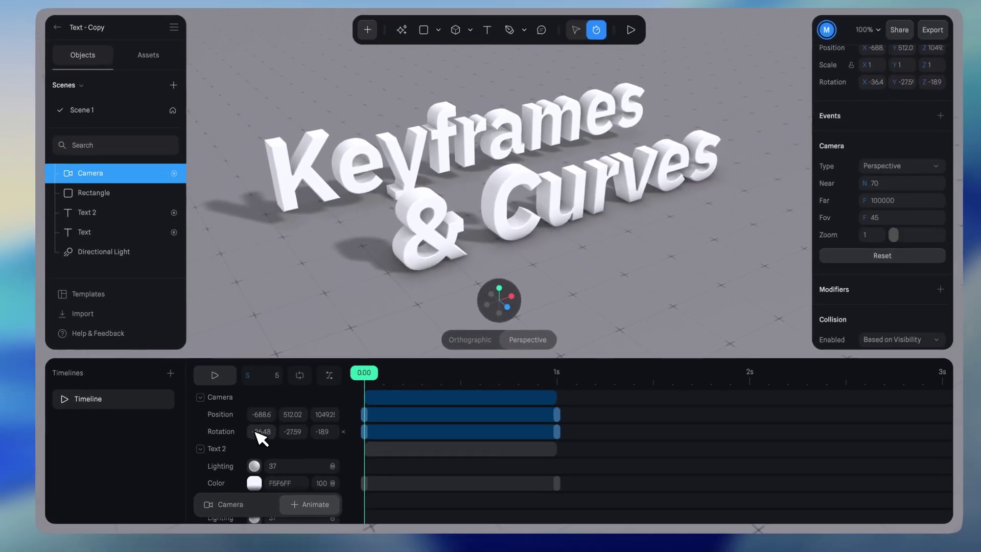
click(652, 222)
drag(346, 388, 547, 405)
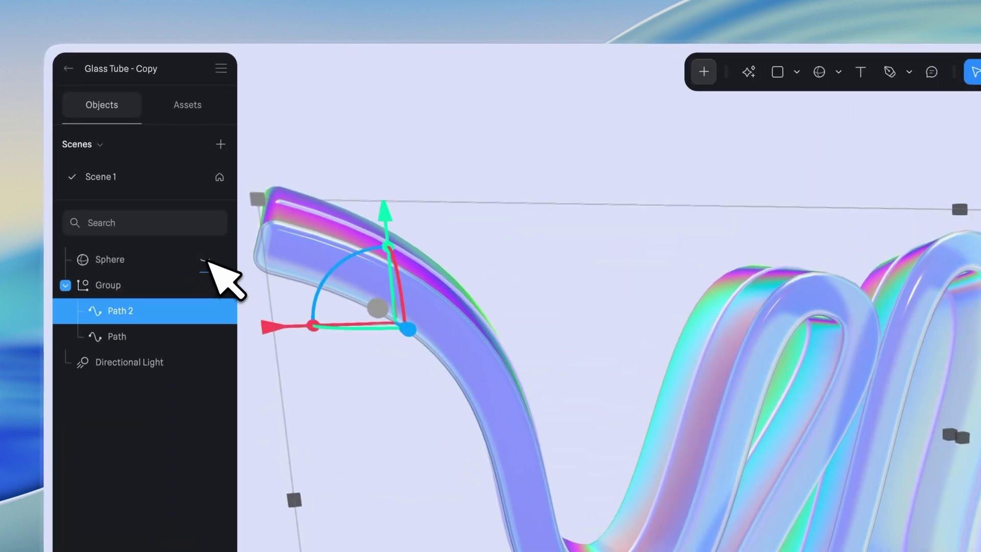
Unhide the orange Sphere and give it an Align to Path modifier
click(155, 149)
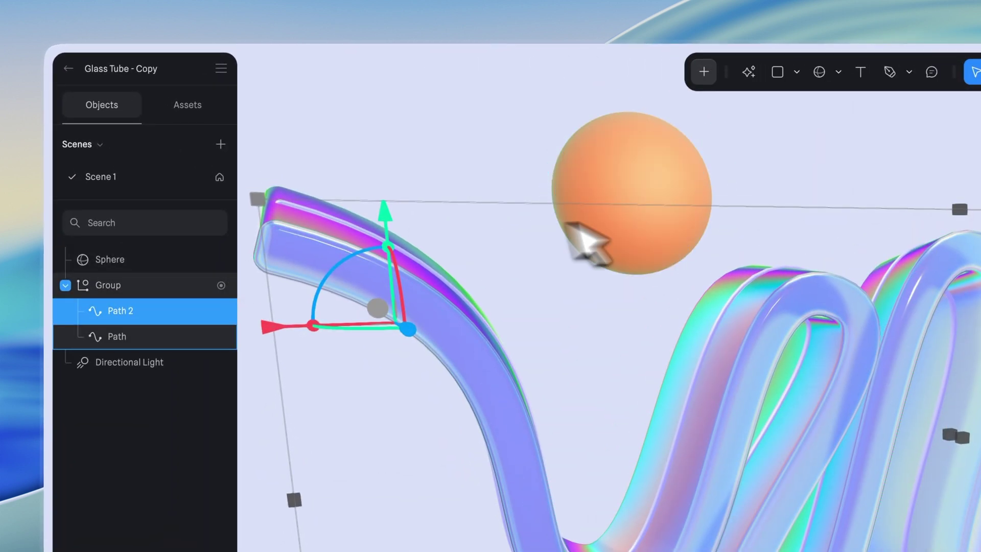
click(636, 159)
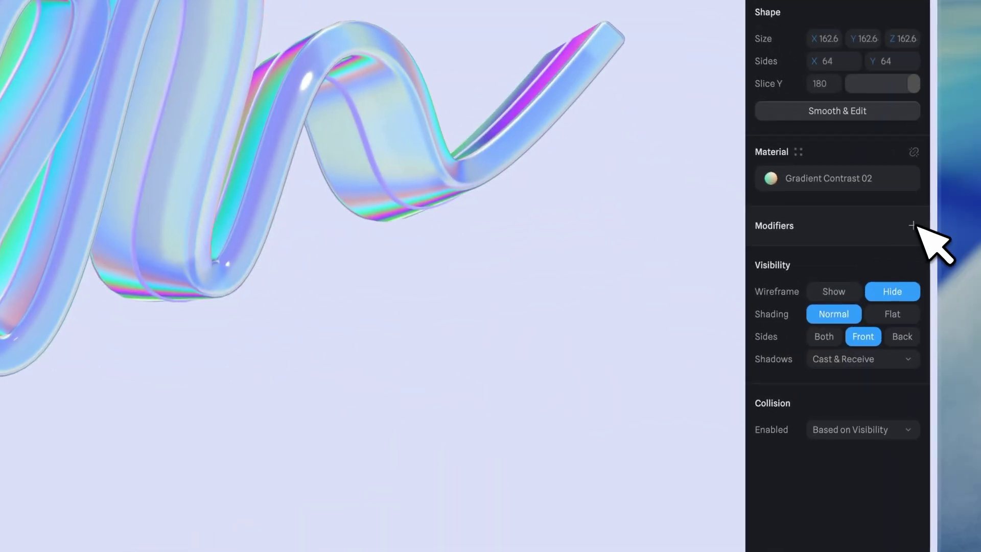
click(894, 294)
click(868, 257)
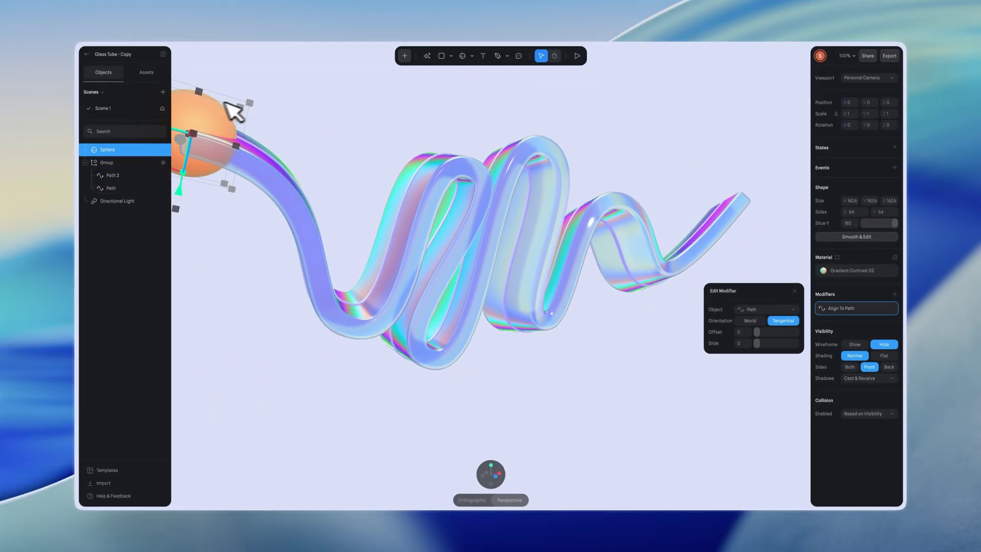
Keyframe the sphere's Align to Path slide over two seconds and play it back
click(554, 56)
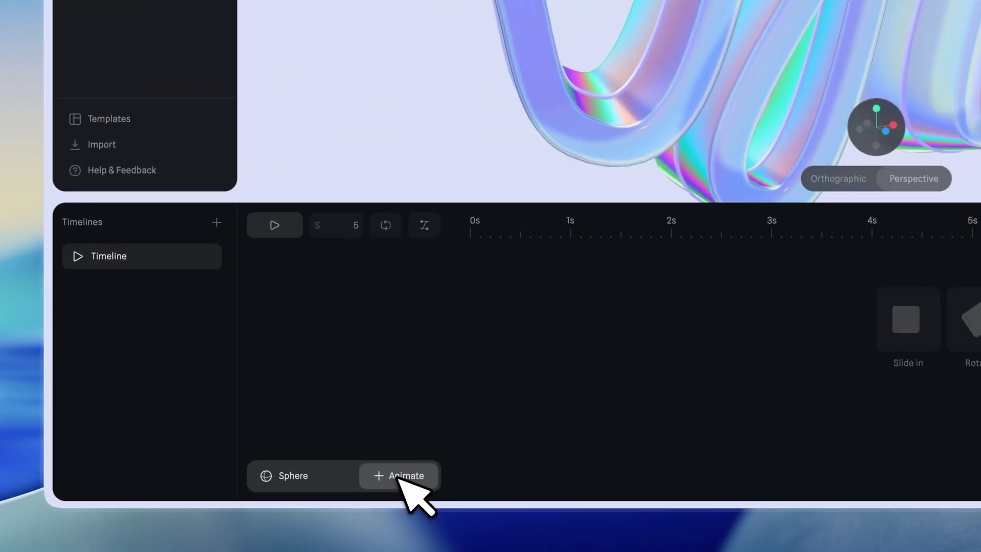
click(251, 493)
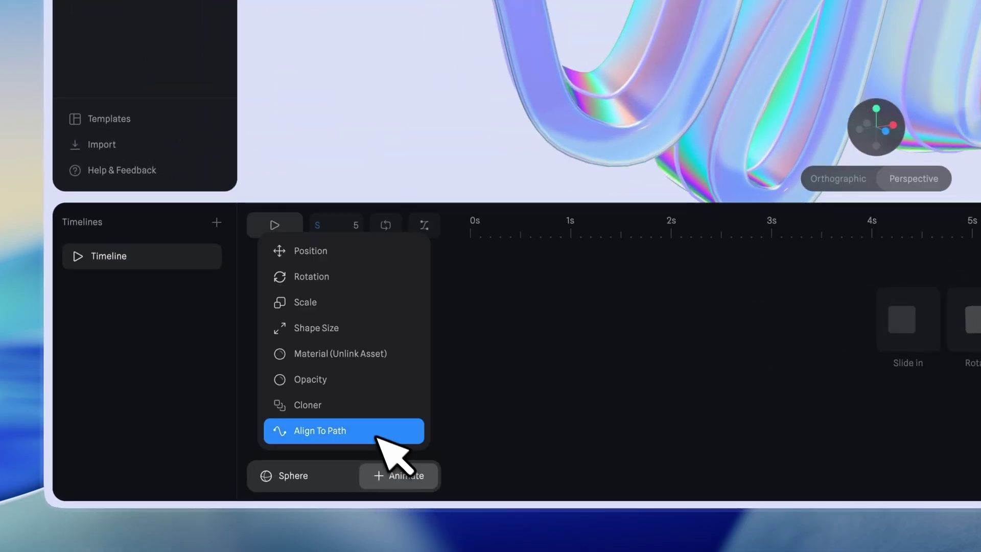
click(359, 430)
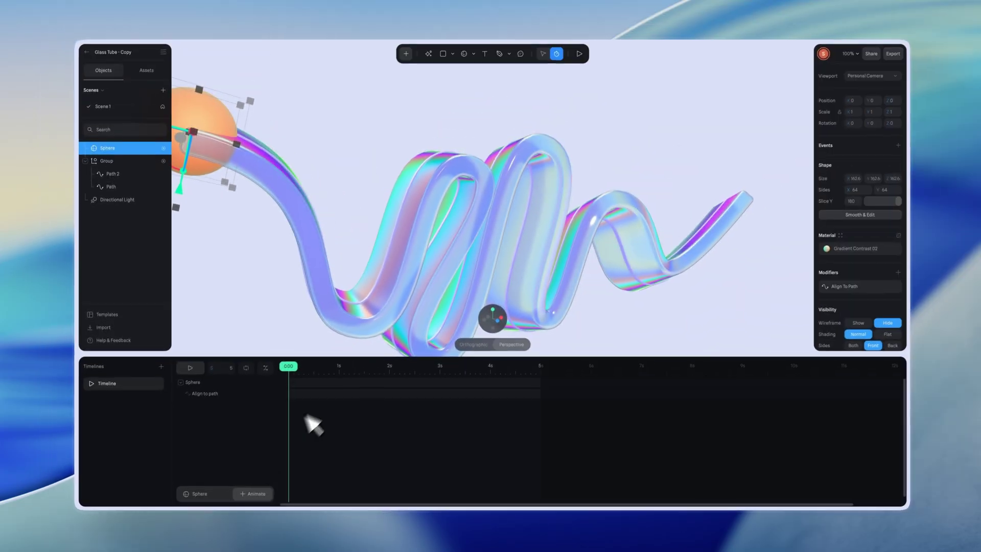
click(380, 378)
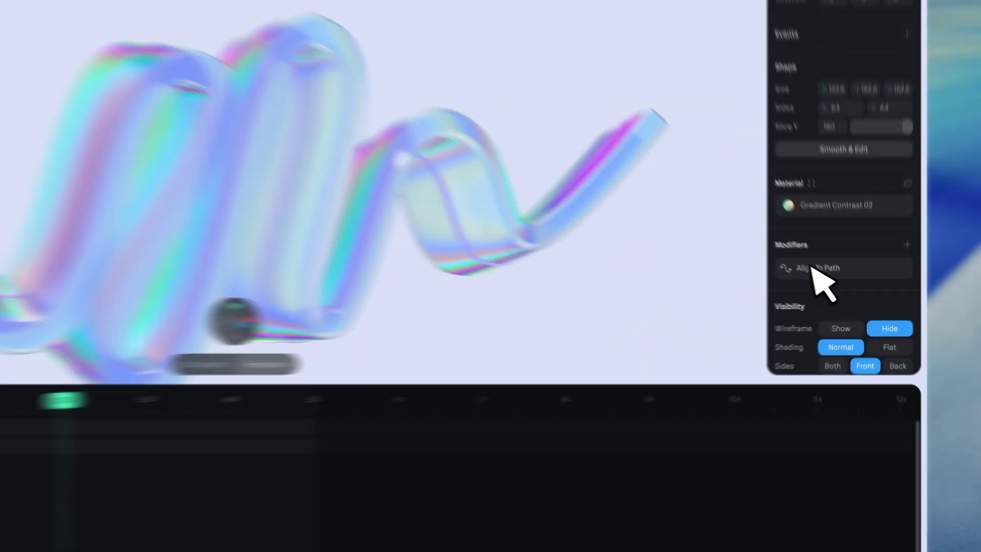
click(840, 287)
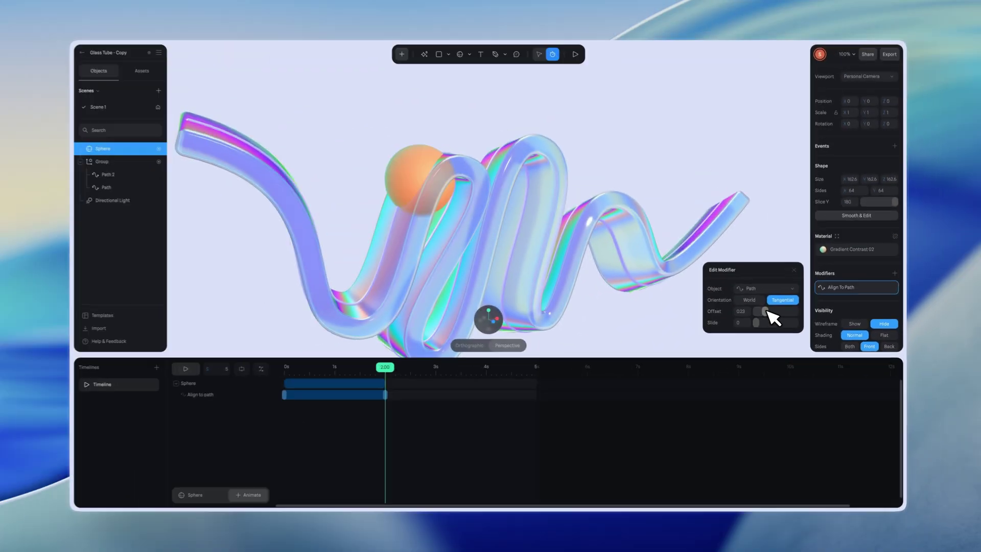
drag(639, 306, 745, 311)
drag(638, 328, 647, 327)
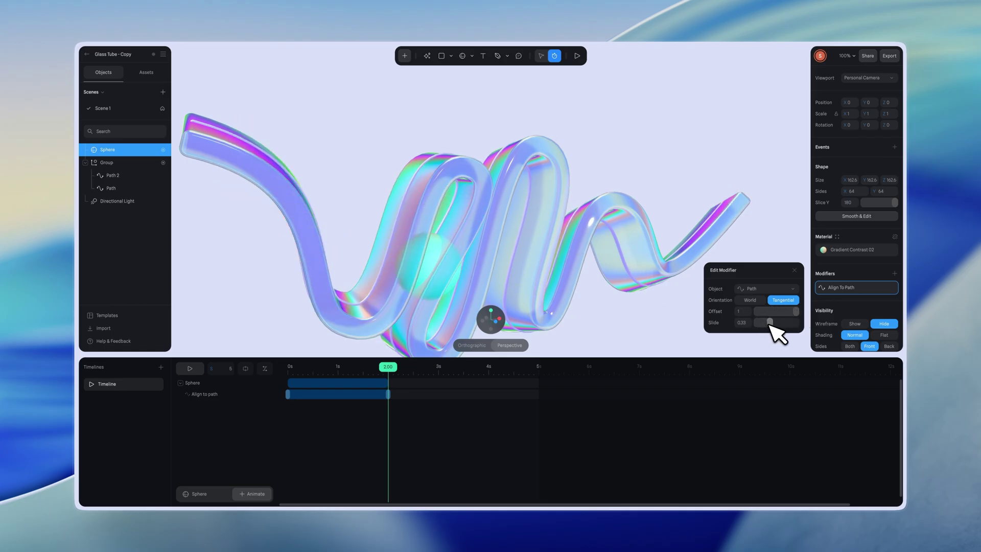
drag(761, 322, 755, 322)
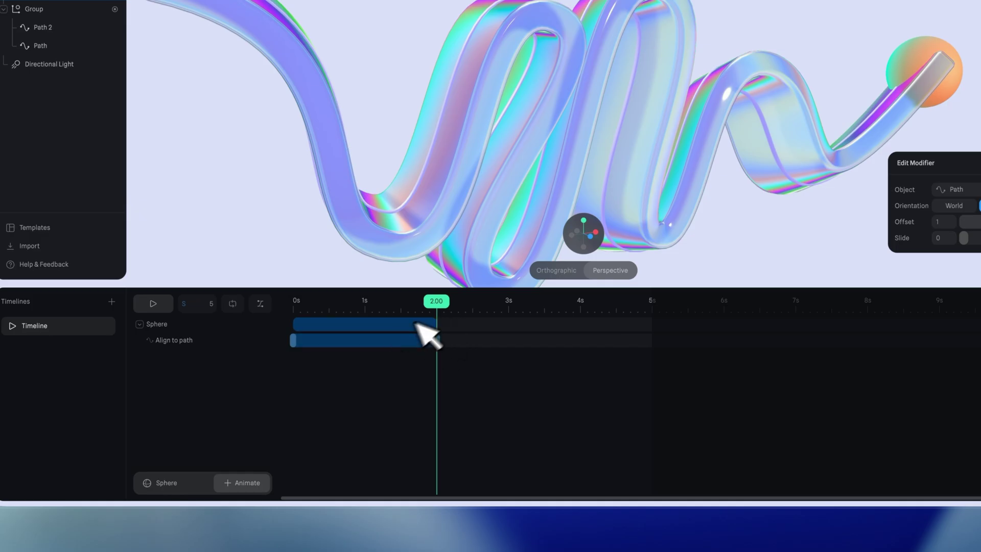
click(153, 303)
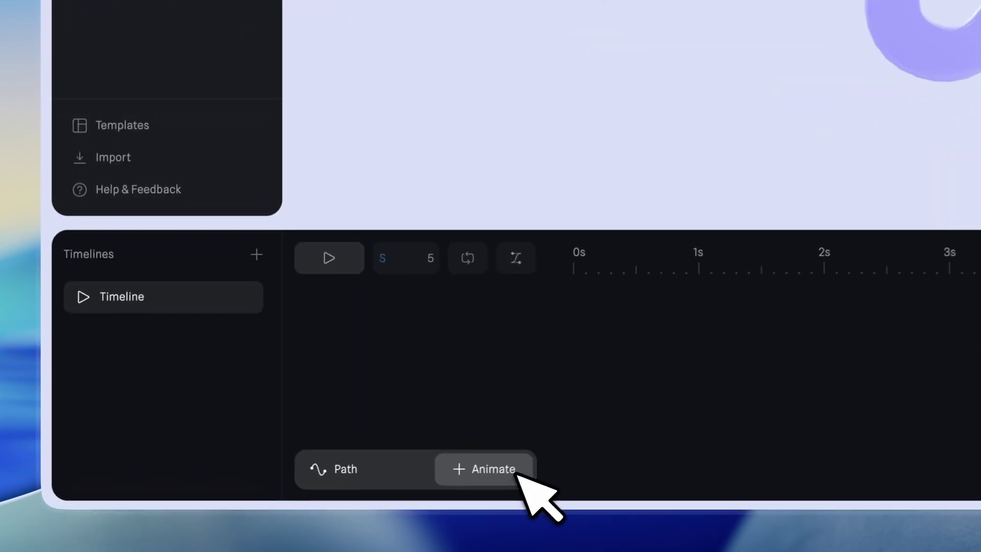
Add a Path Extrusion track with the starting keyframe at Depth 0
click(261, 495)
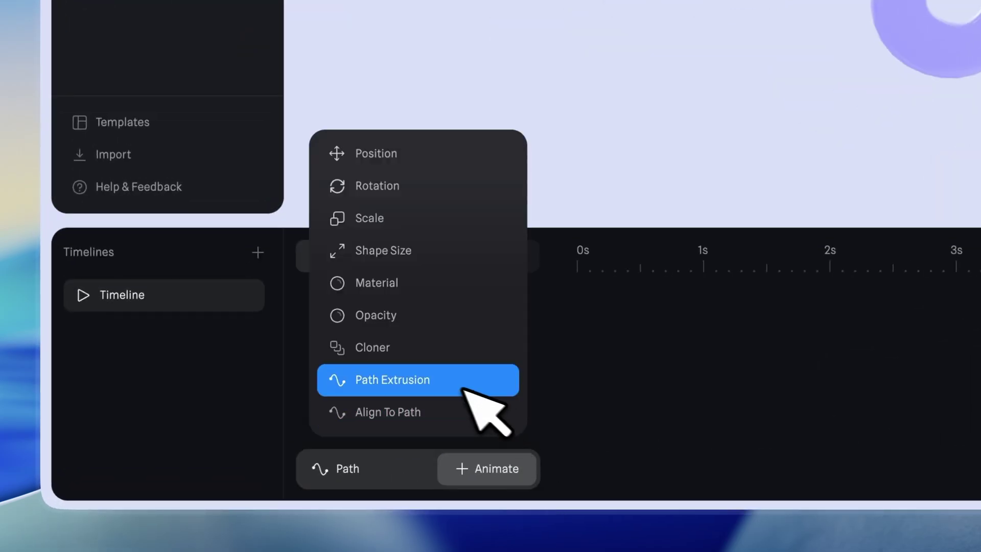
click(396, 381)
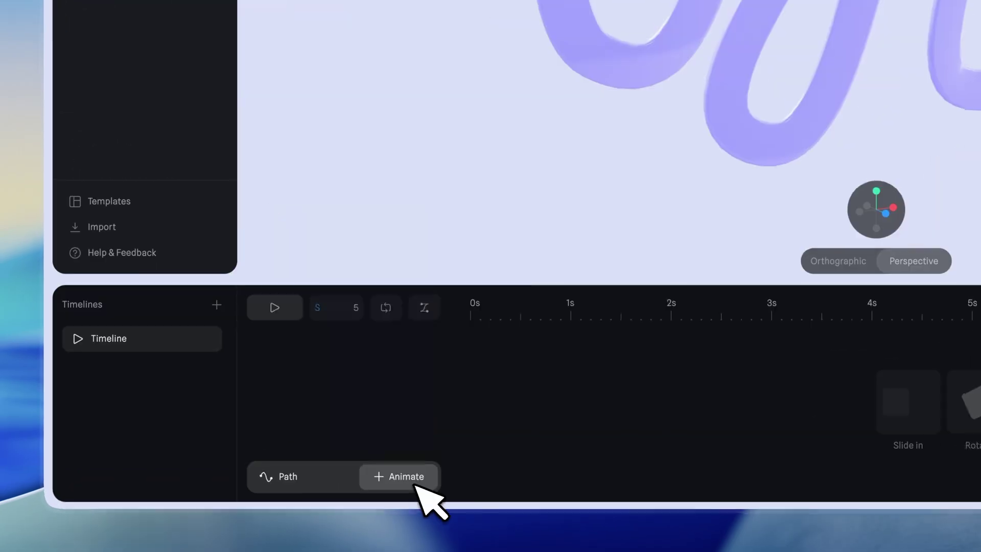
click(415, 485)
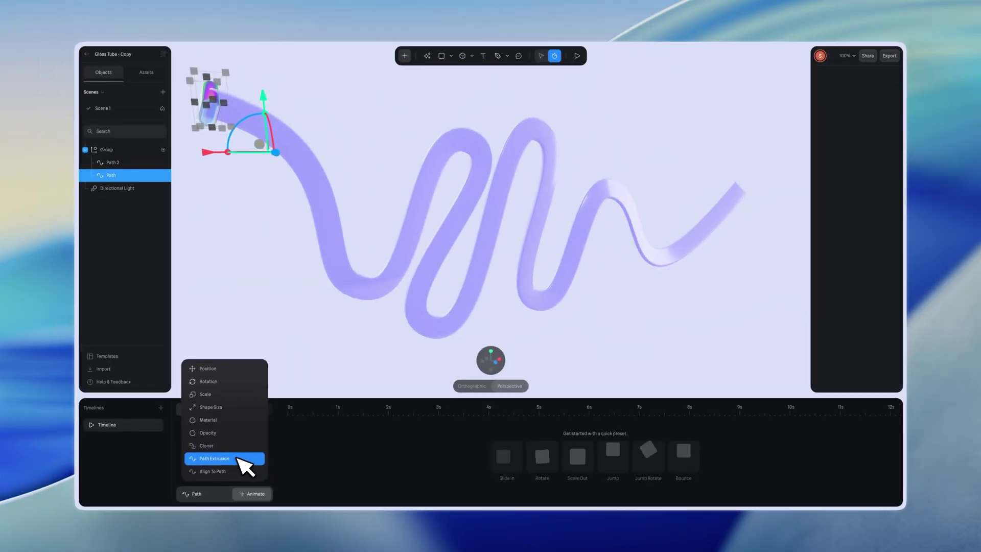
click(239, 459)
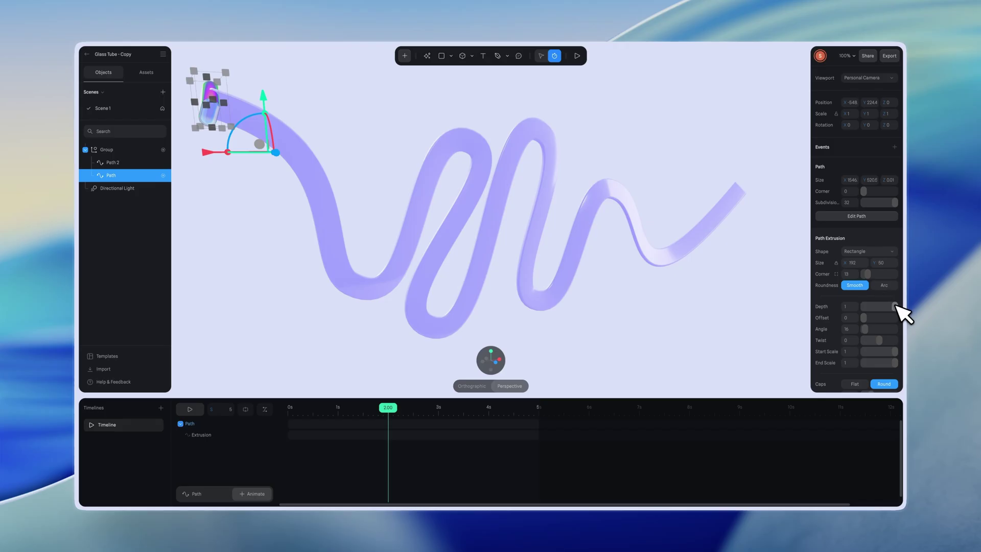
click(894, 307)
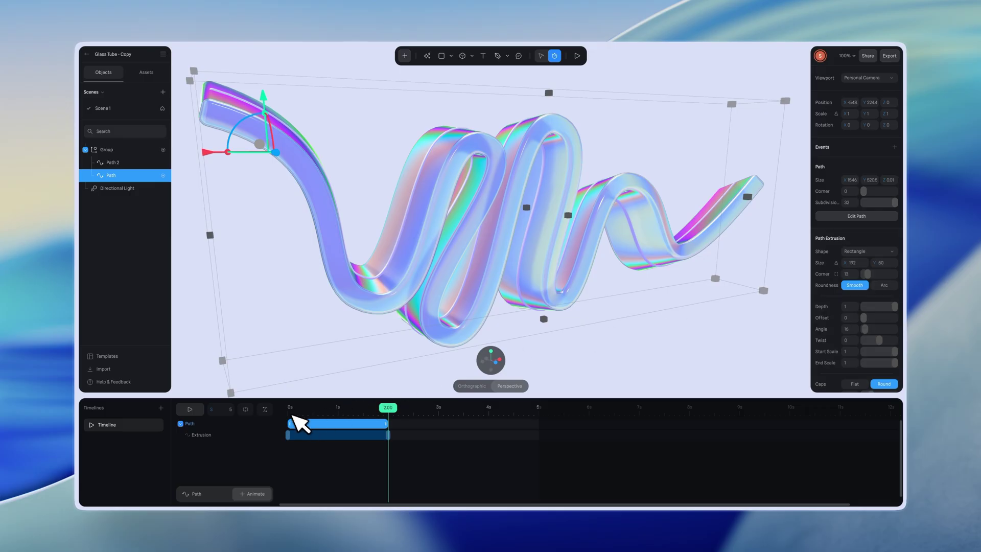
click(288, 434)
drag(890, 311, 866, 316)
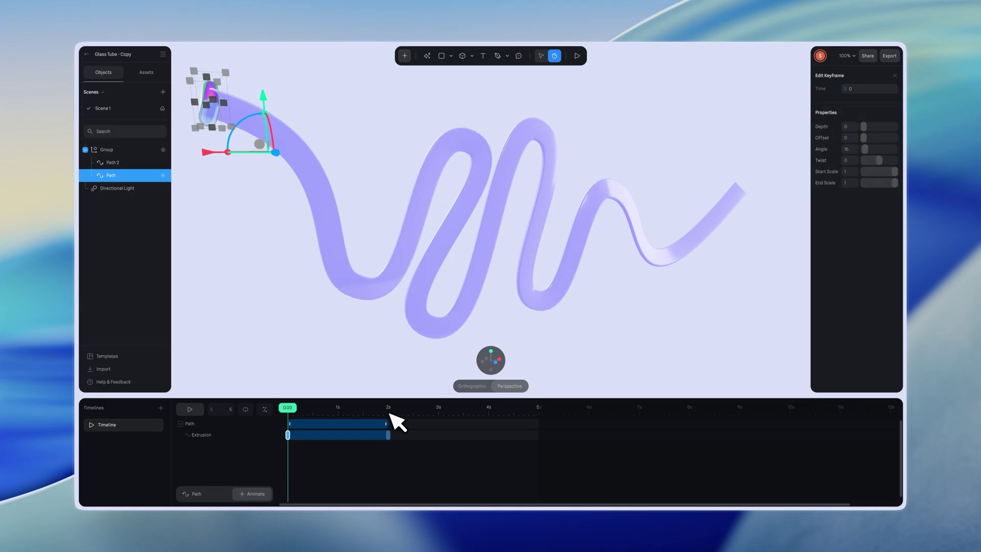
Set Depth 1 at 2 seconds, Offset 0, Angle -55 and Twist 230, then play it
click(390, 413)
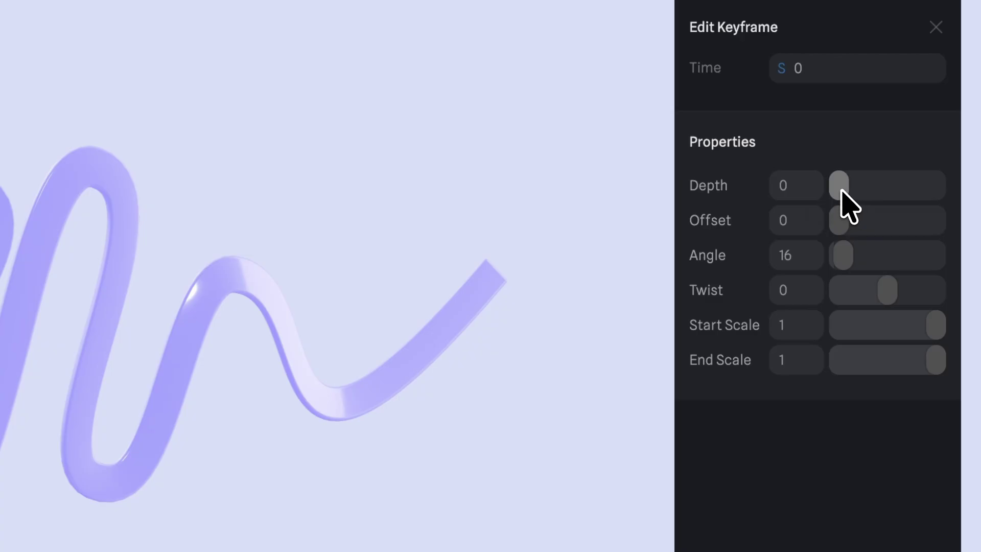
drag(863, 127, 896, 127)
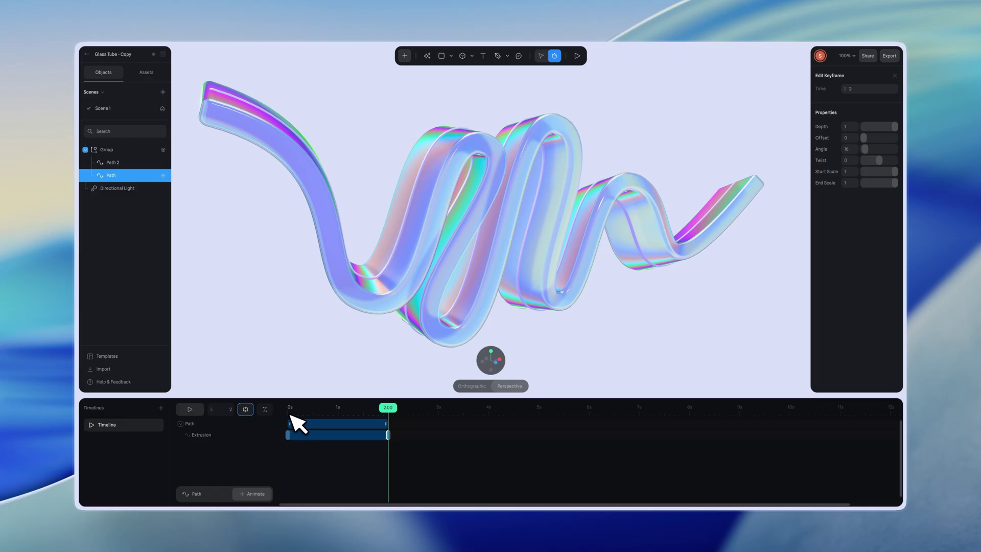
click(293, 415)
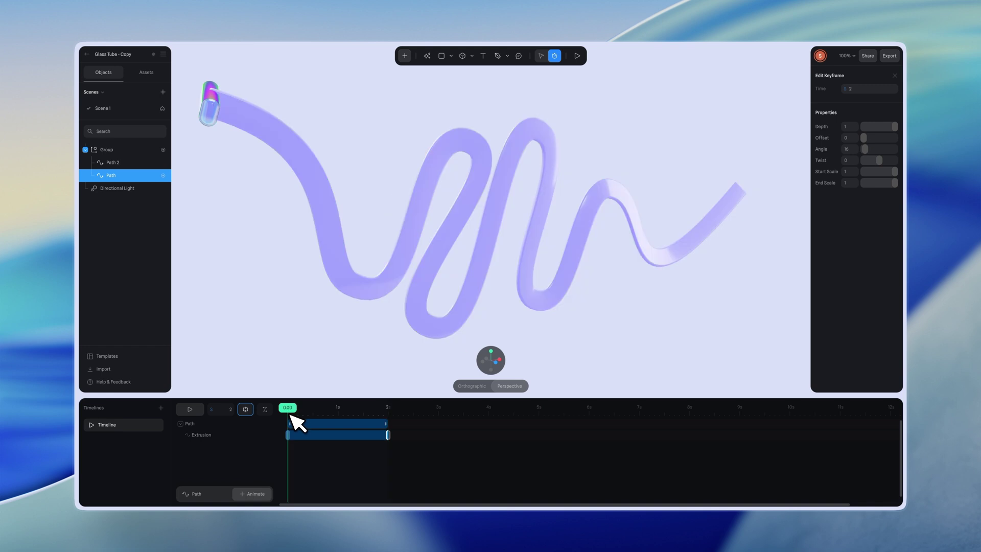
drag(293, 416, 266, 425)
key(space)
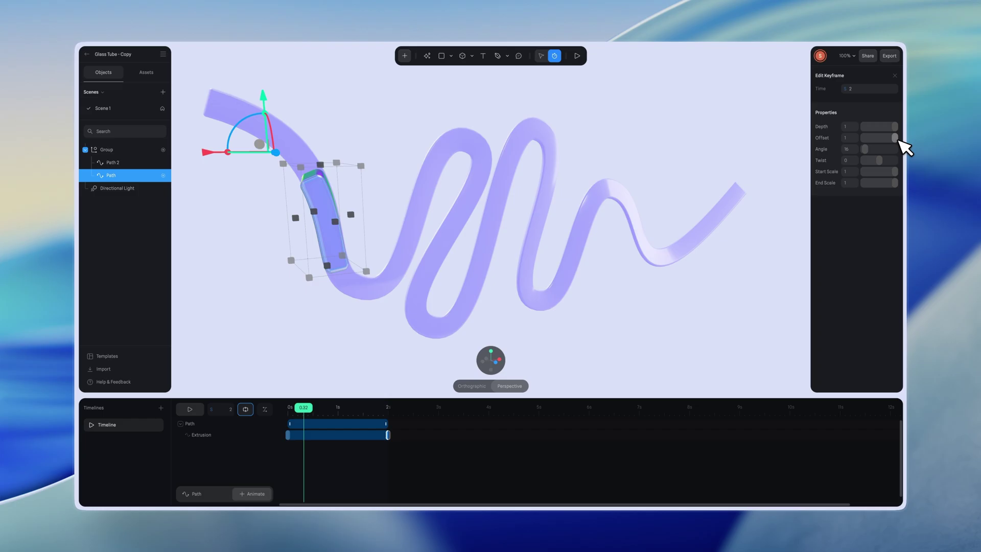
drag(895, 138, 869, 149)
drag(875, 160, 887, 164)
key(space)
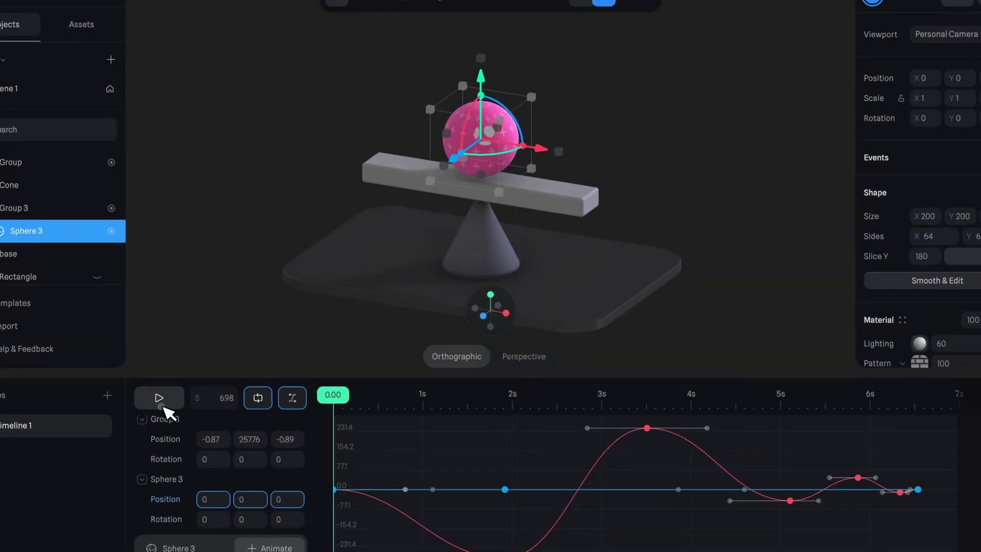
Play the see-saw animation and switch the timeline to the graph editor
click(161, 402)
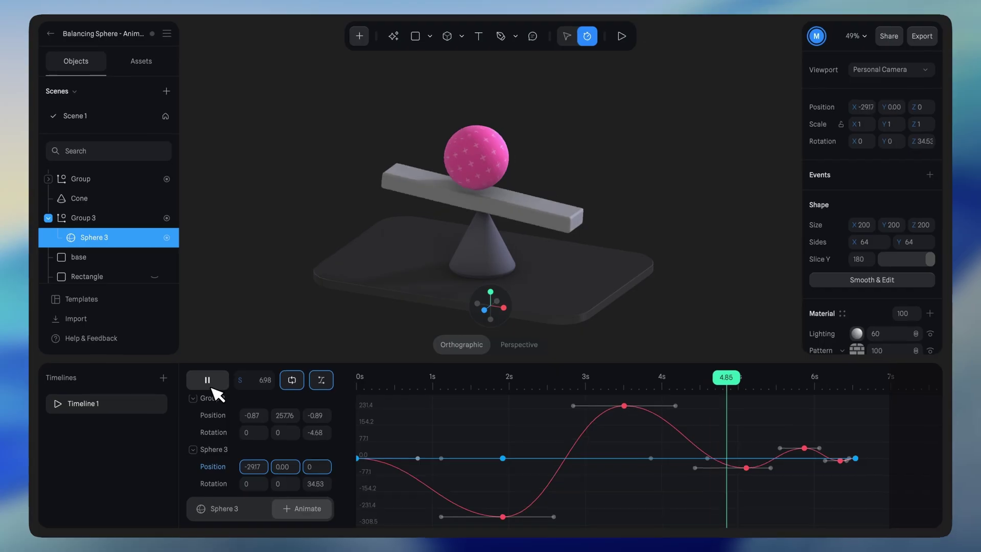
click(315, 390)
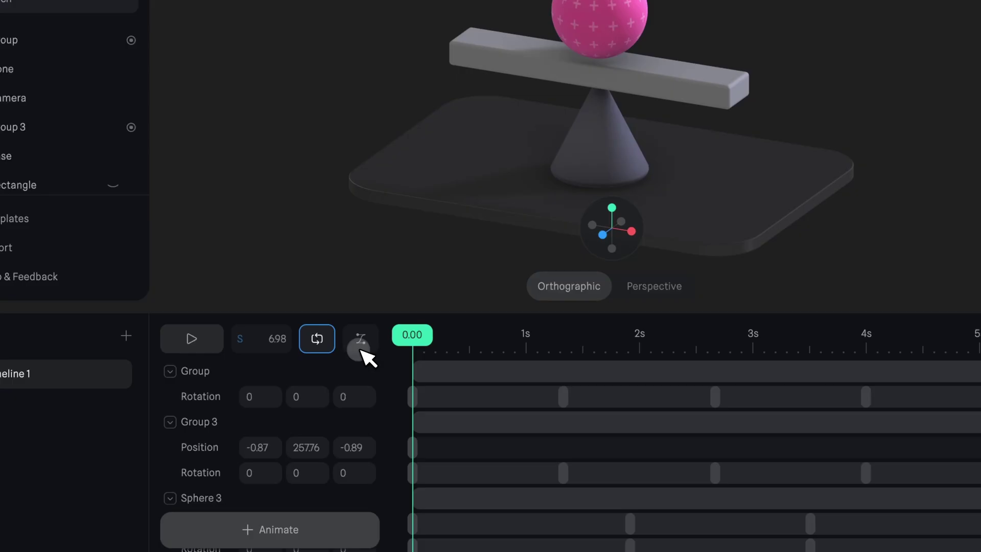
click(360, 339)
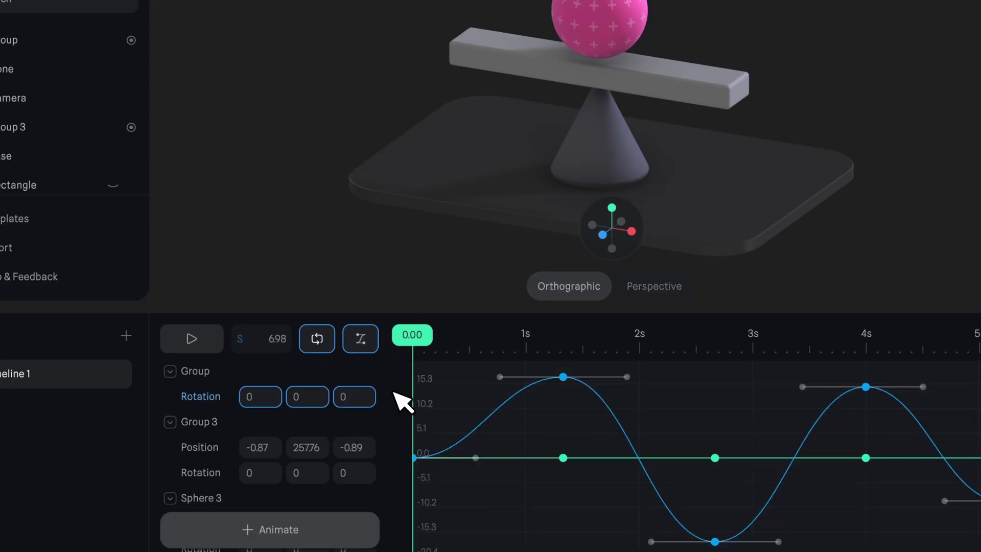
click(206, 347)
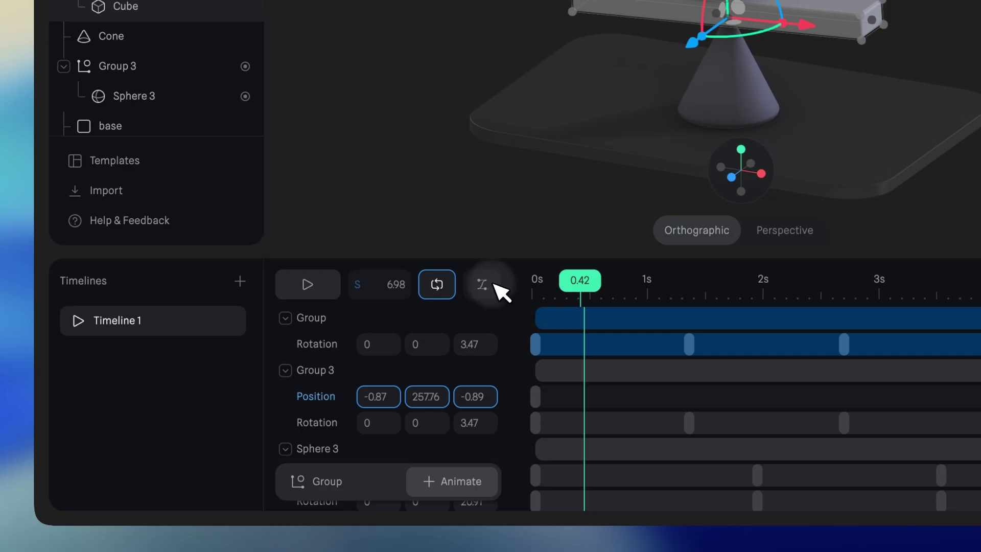
click(498, 291)
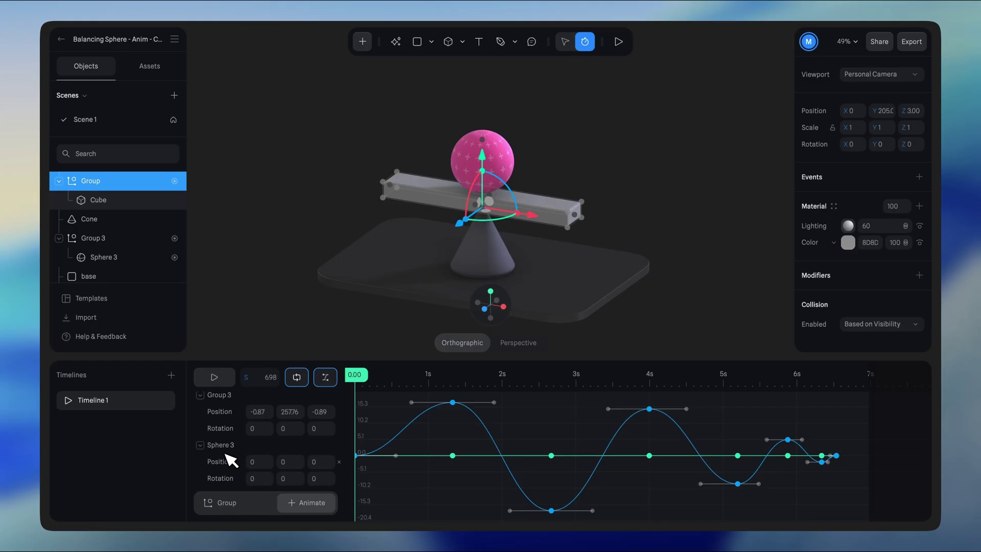
Lengthen an easing handle on Sphere 3's Position curve and play to check
click(223, 477)
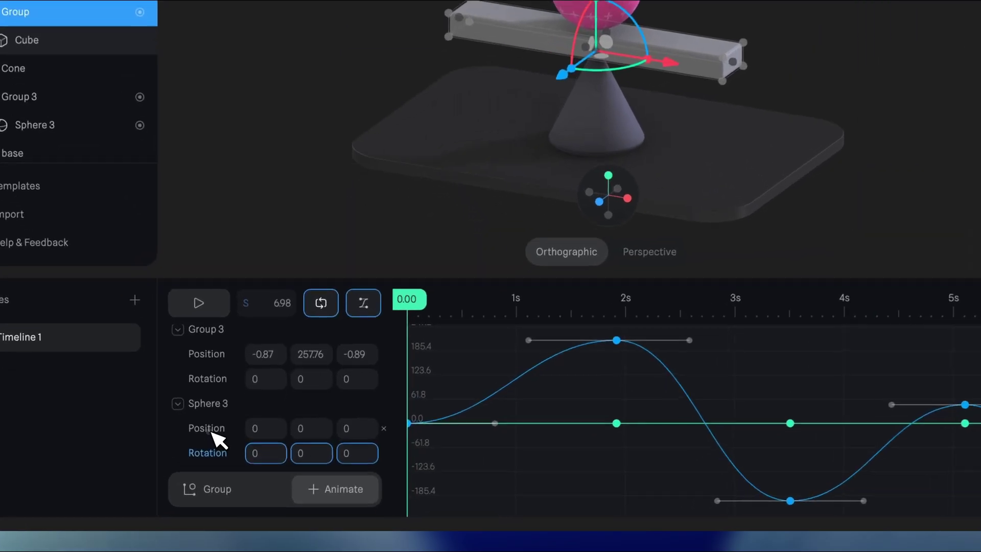
click(223, 463)
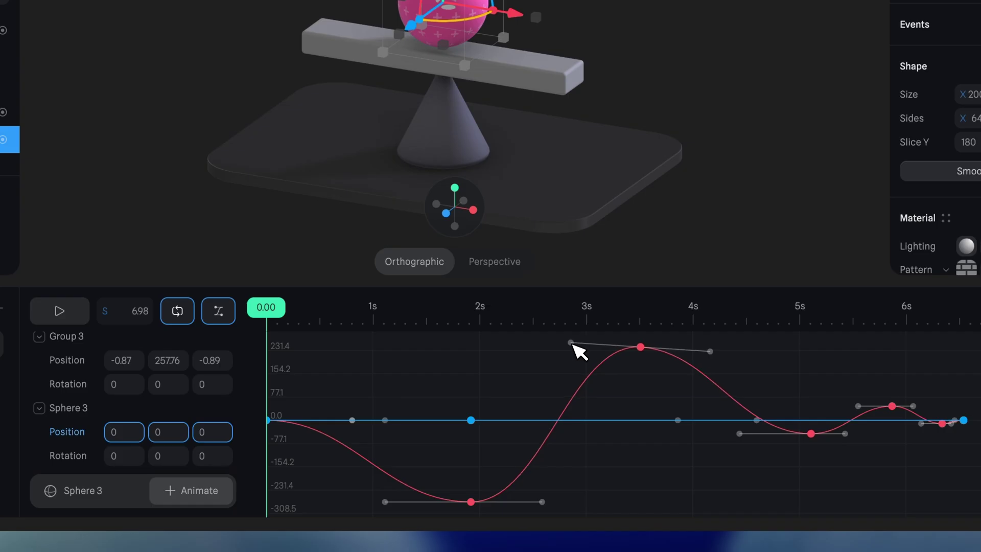
drag(739, 434, 739, 434)
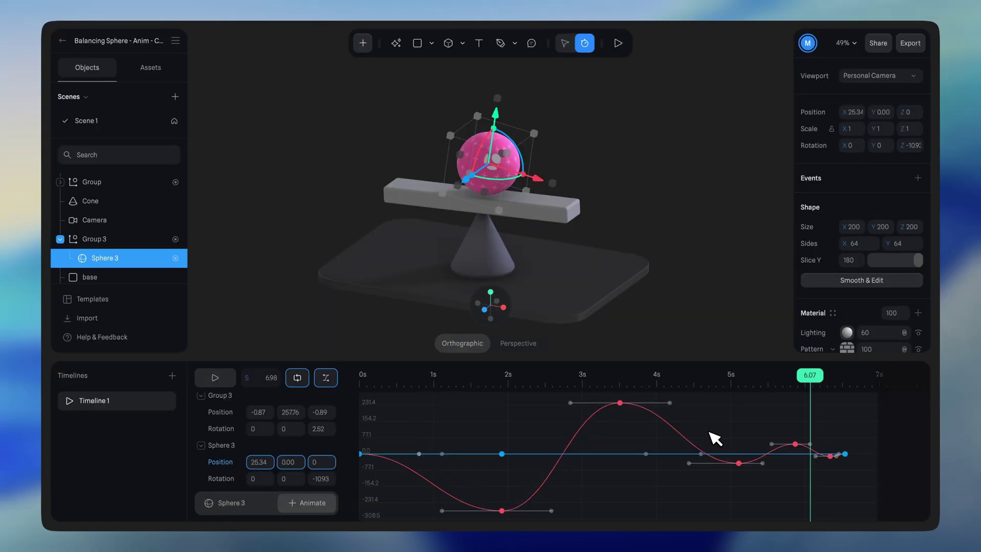
key(space)
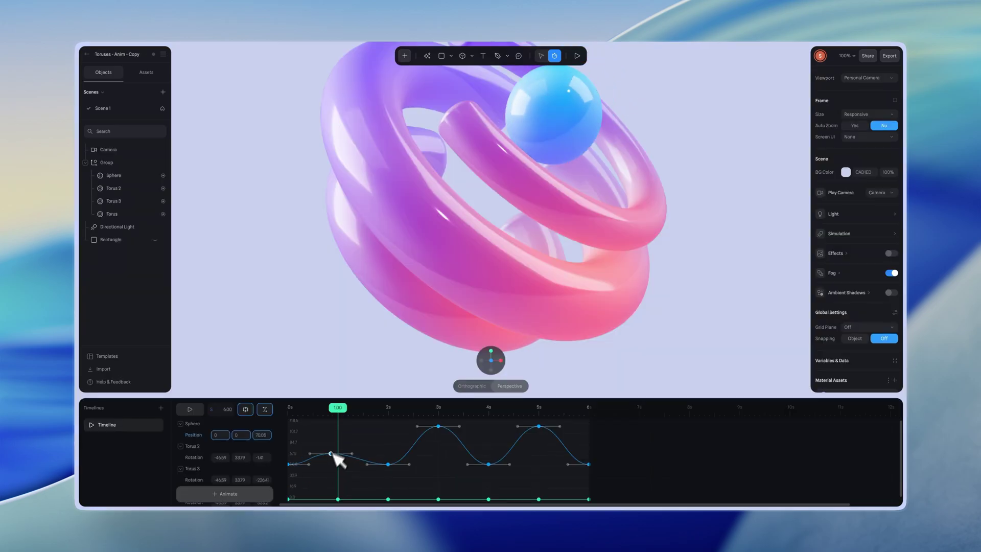
Lower the sphere's 1 s position keyframe, pull the 2 s one down, and preview
drag(333, 445, 336, 483)
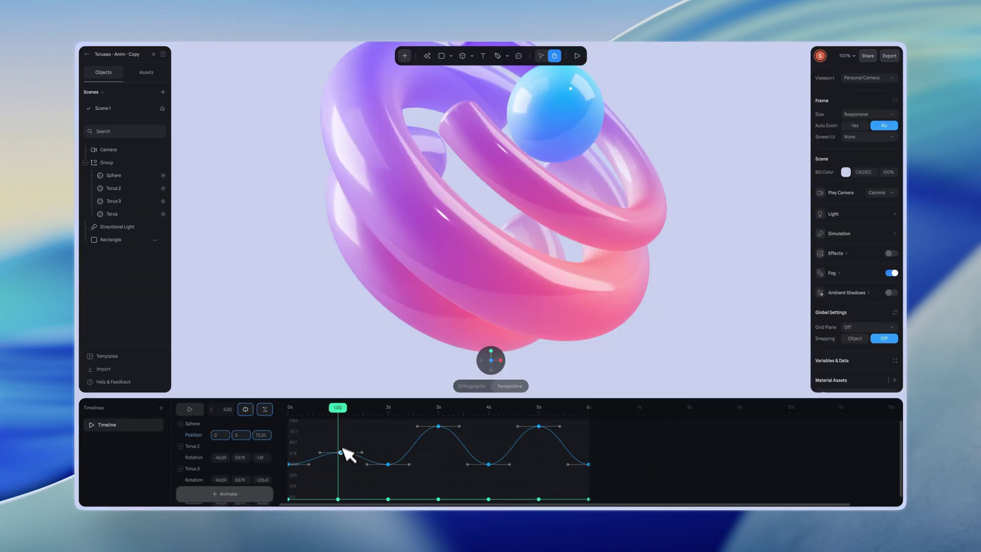
drag(340, 431, 337, 428)
drag(388, 463, 389, 445)
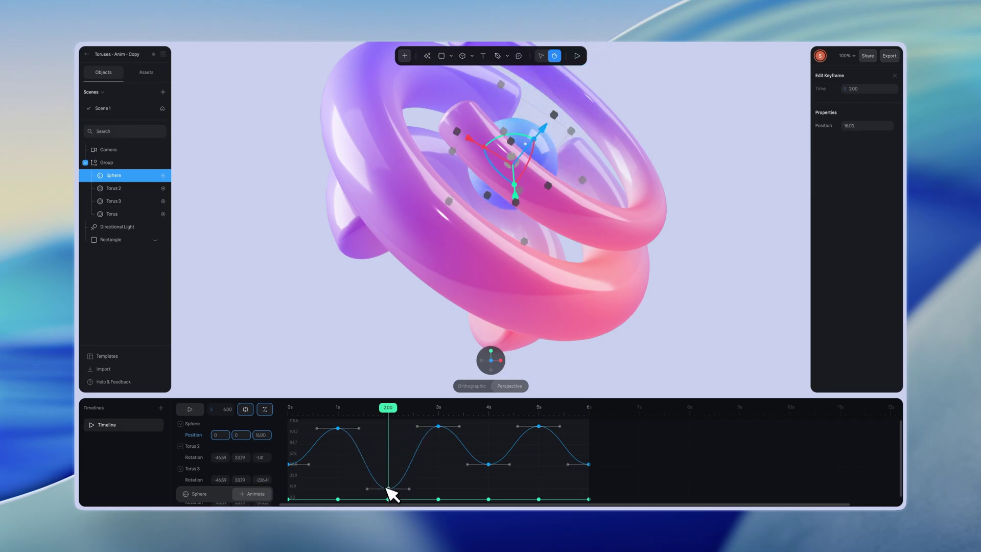
mouse_move(387, 484)
mouse_down()
mouse_move(386, 428)
mouse_move(384, 497)
mouse_up()
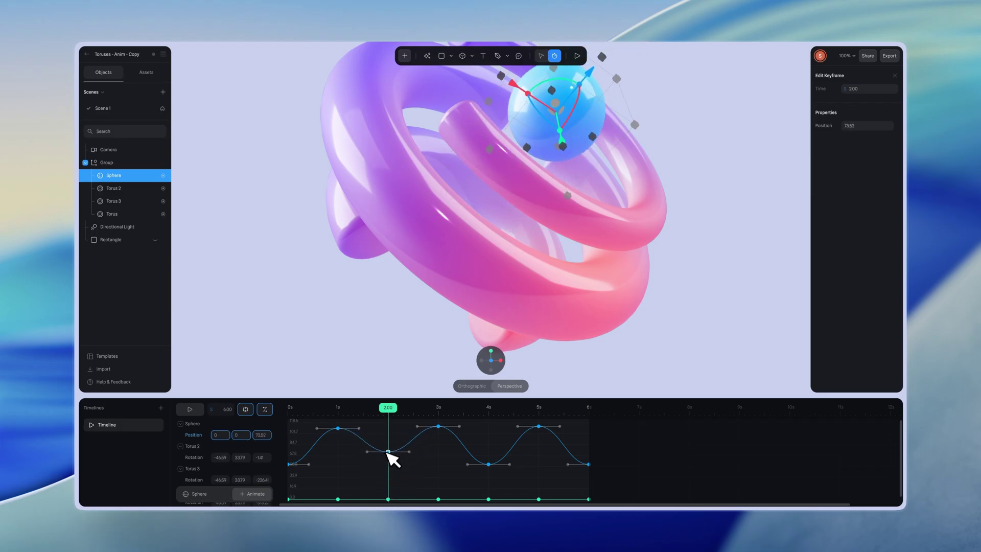
key(p)
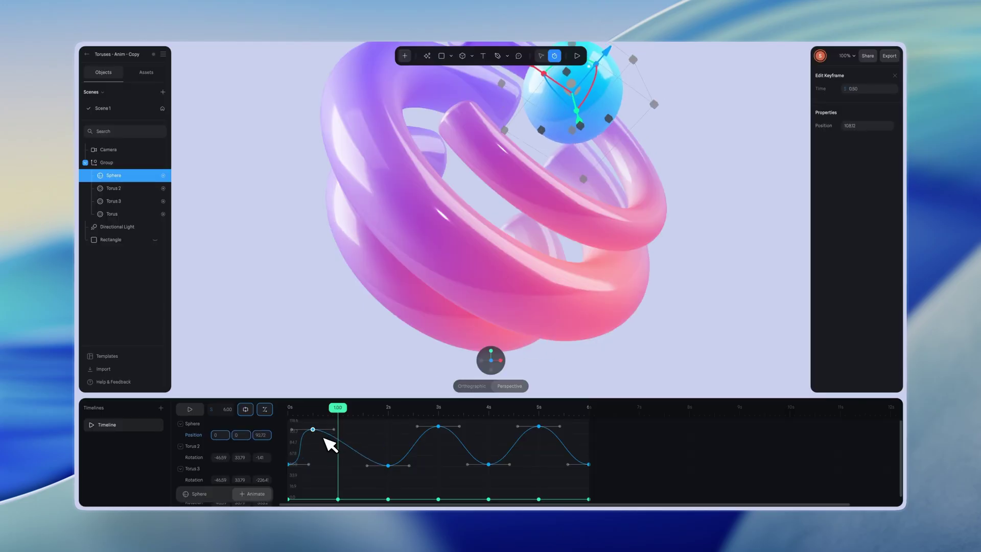
Move the 0.5 s keyframe to 1 s, raise it, and shift both keyframes together
drag(325, 438, 342, 459)
drag(343, 500, 349, 441)
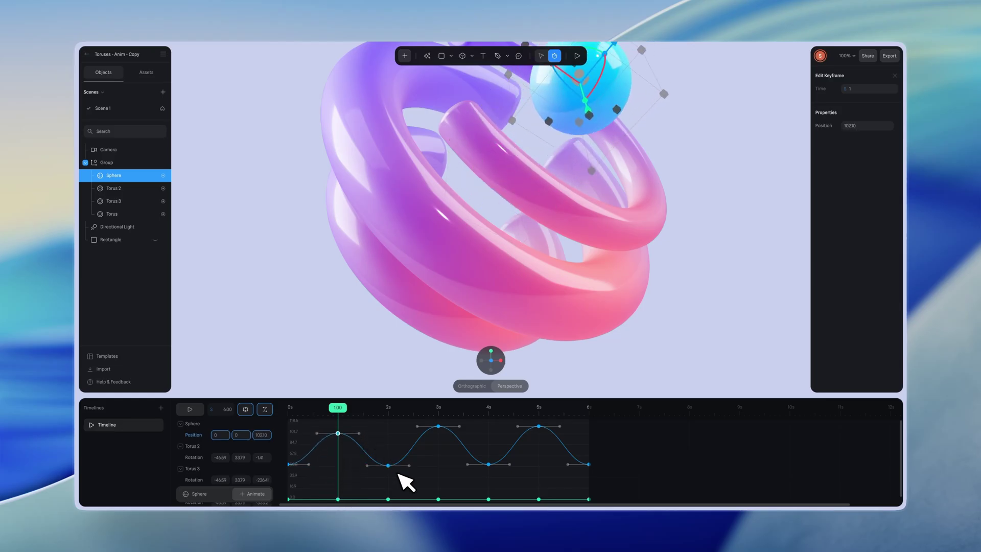
drag(399, 474, 325, 425)
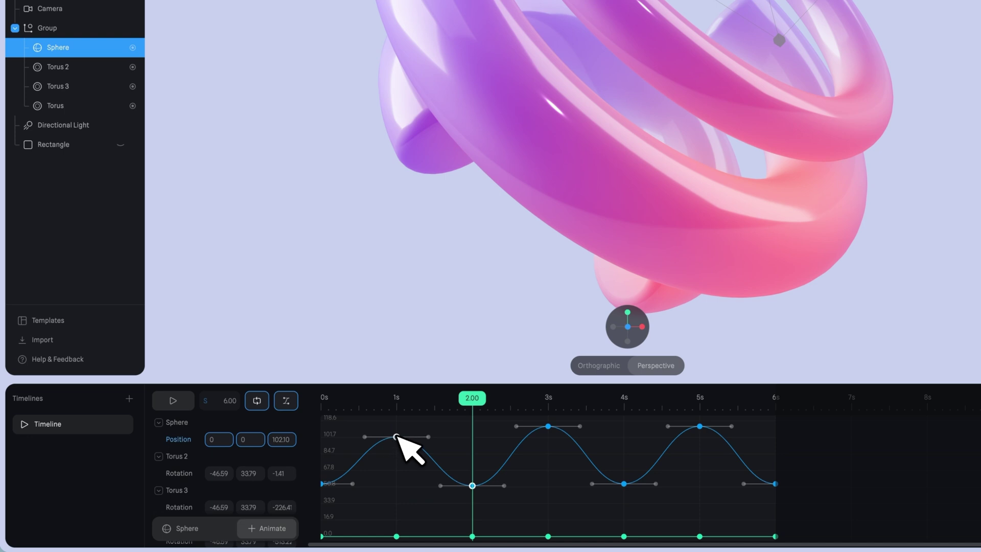
drag(396, 437, 333, 453)
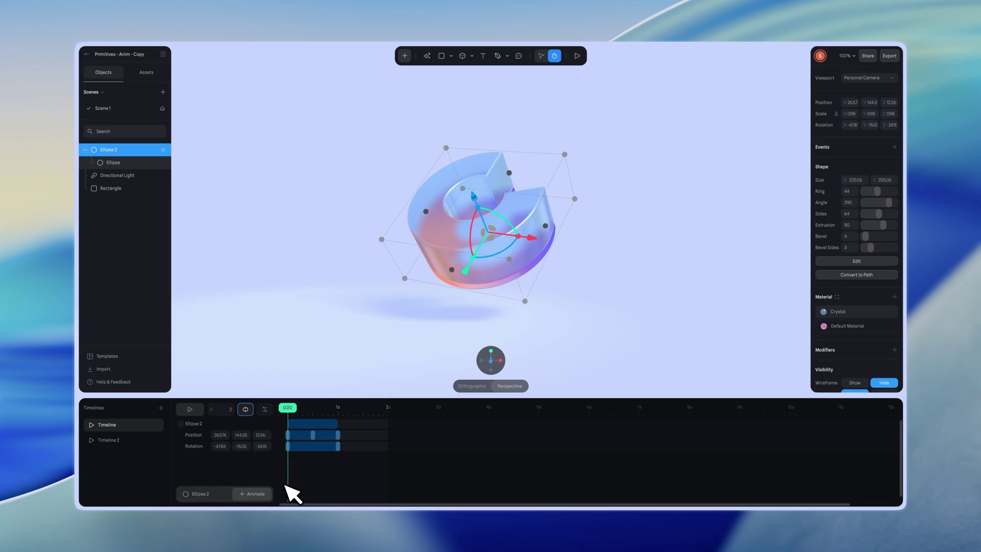
Preview the ring scene, then add a Start event to Ellipse 2
click(577, 56)
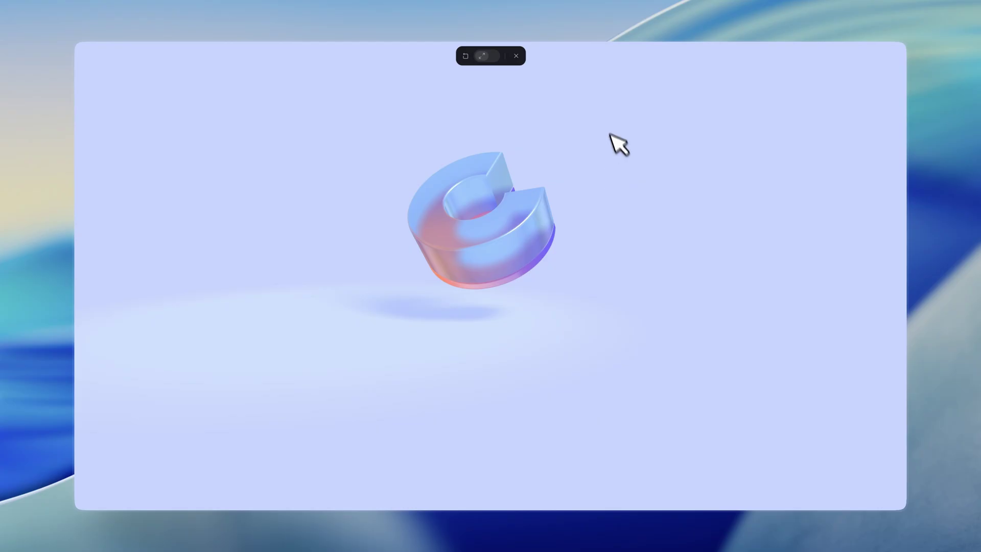
key(Escape)
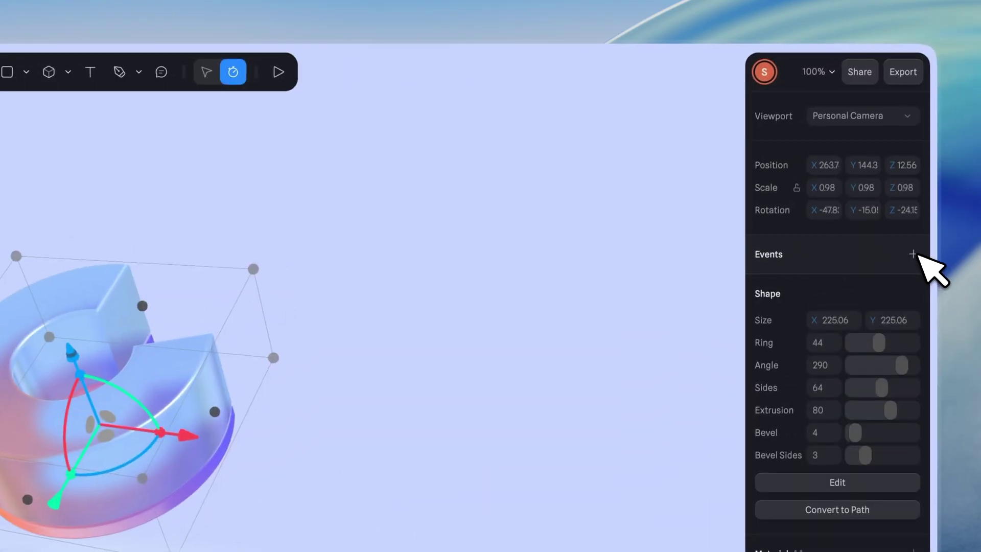
click(913, 254)
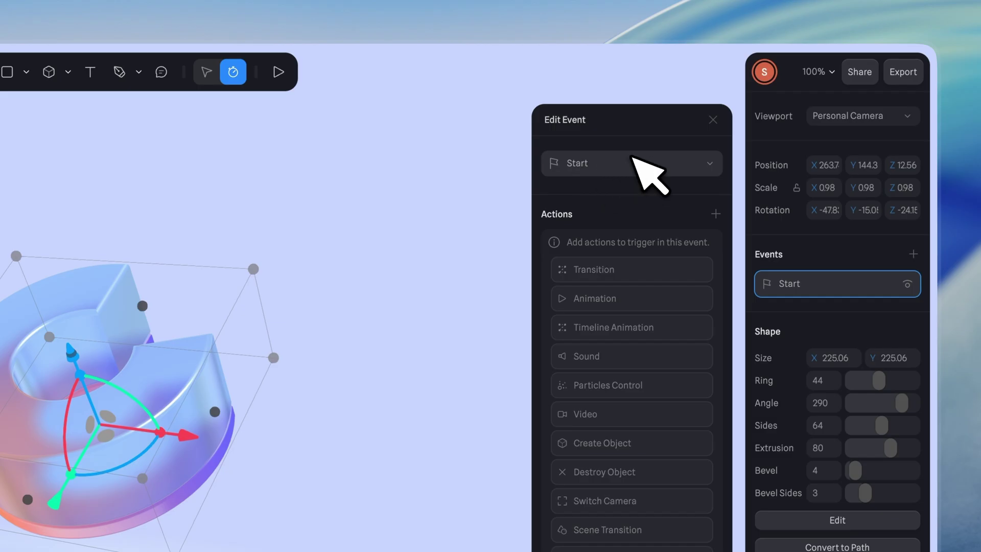
click(632, 163)
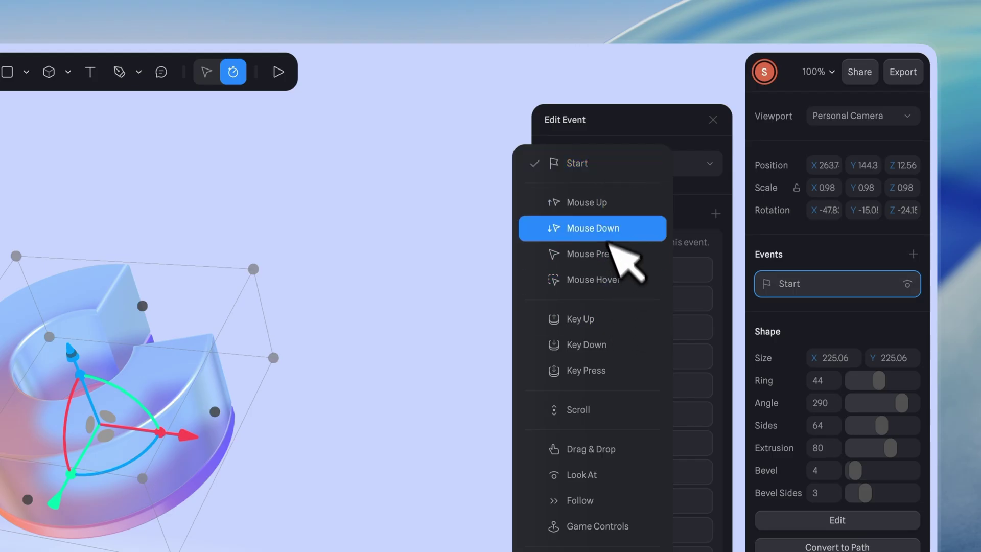
click(627, 160)
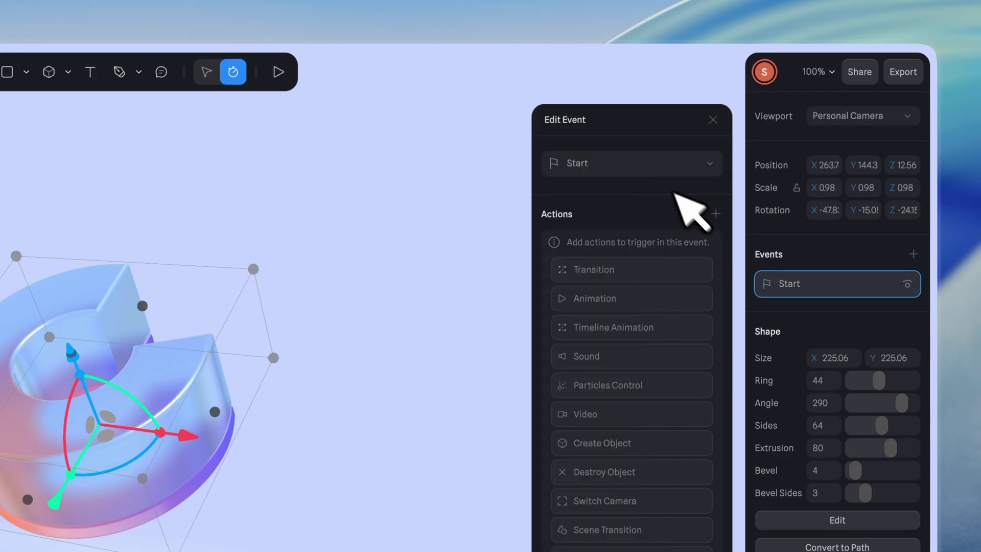
Give the Start event a Timeline Animation action playing Timeline with infinite looping
mouse_move(648, 332)
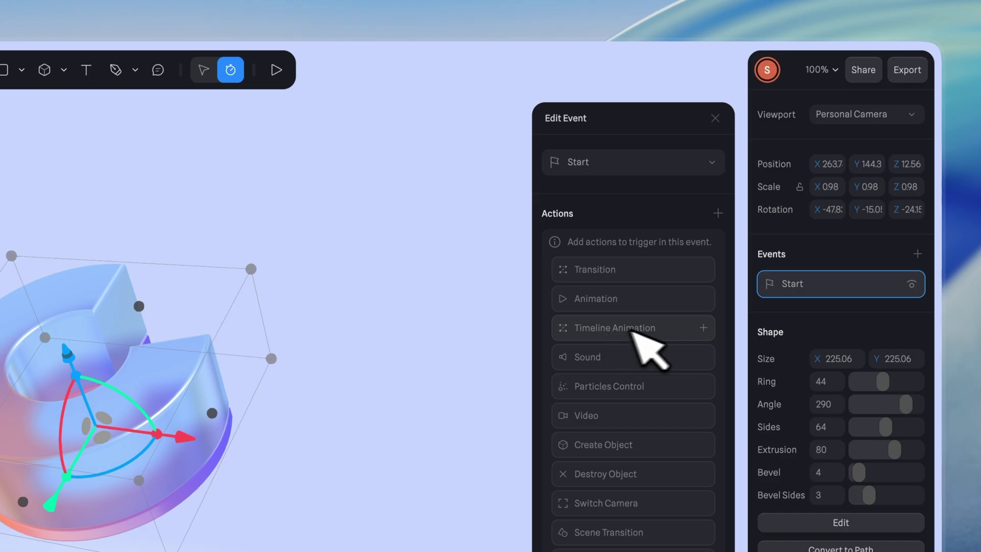
click(652, 330)
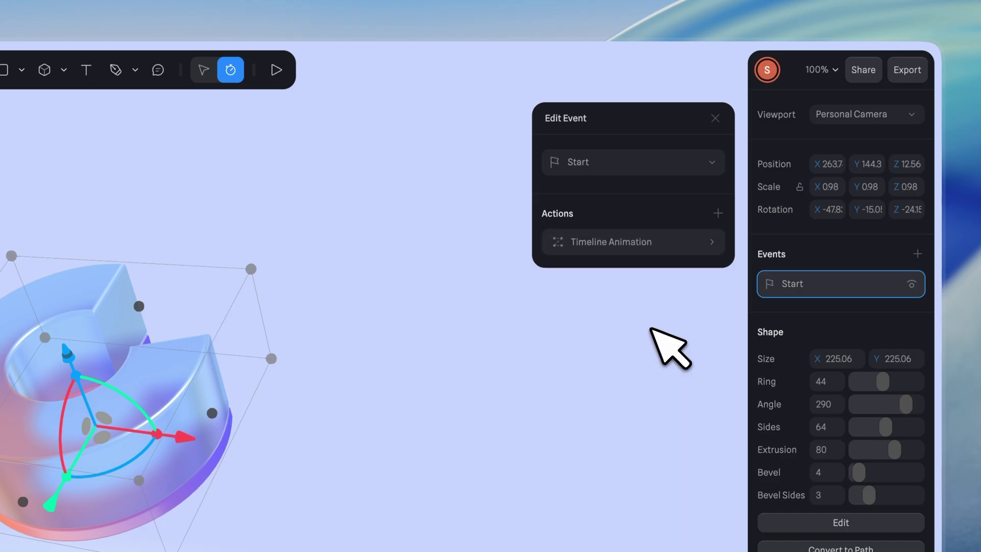
click(667, 244)
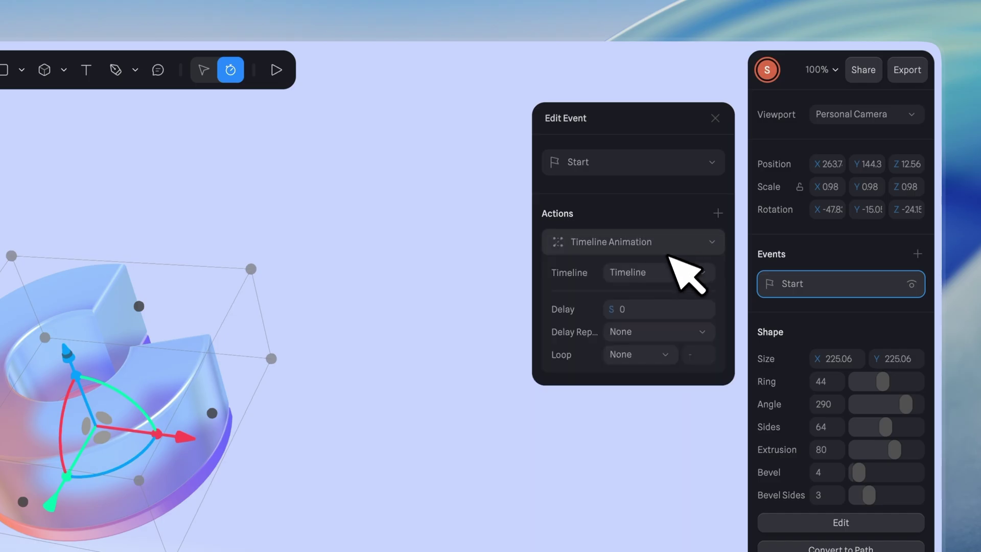
click(669, 267)
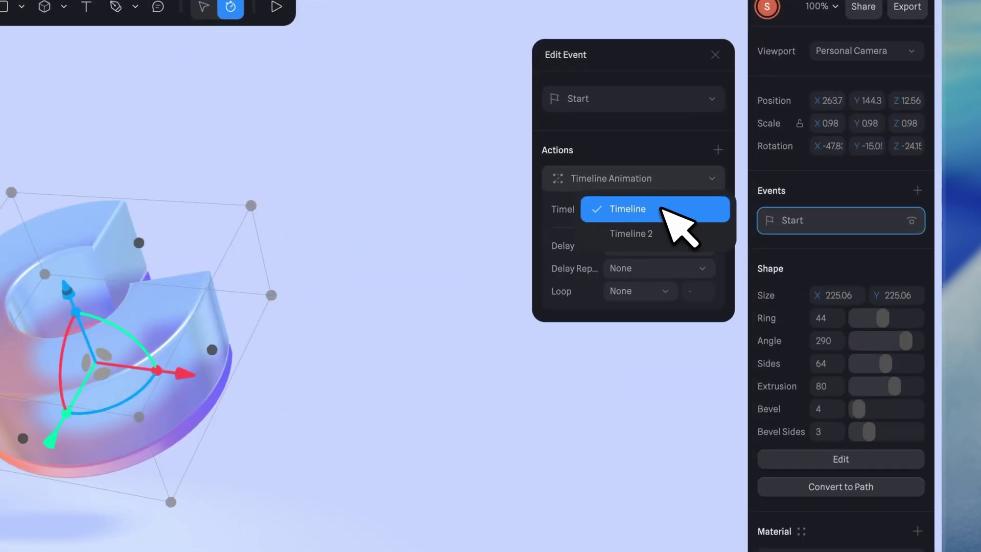
click(772, 155)
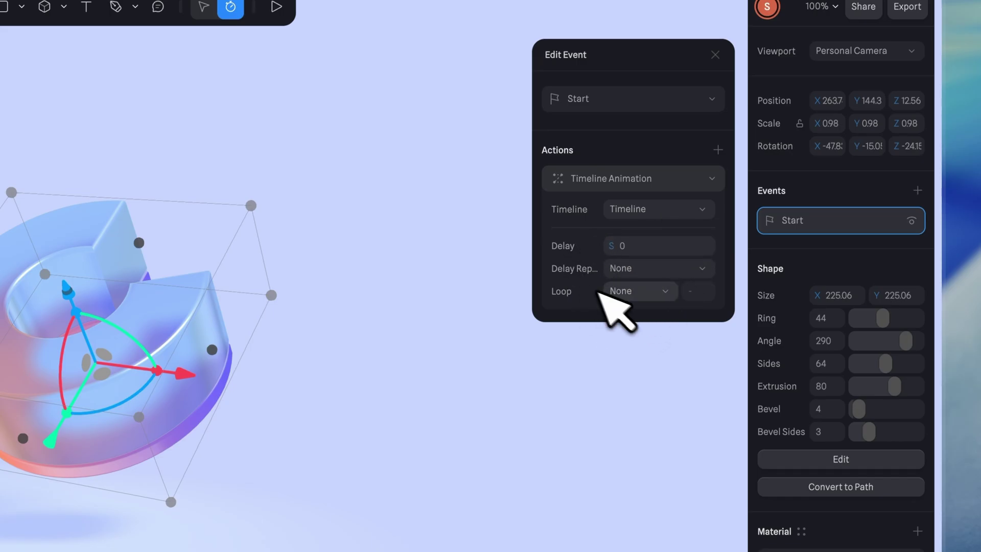
click(644, 295)
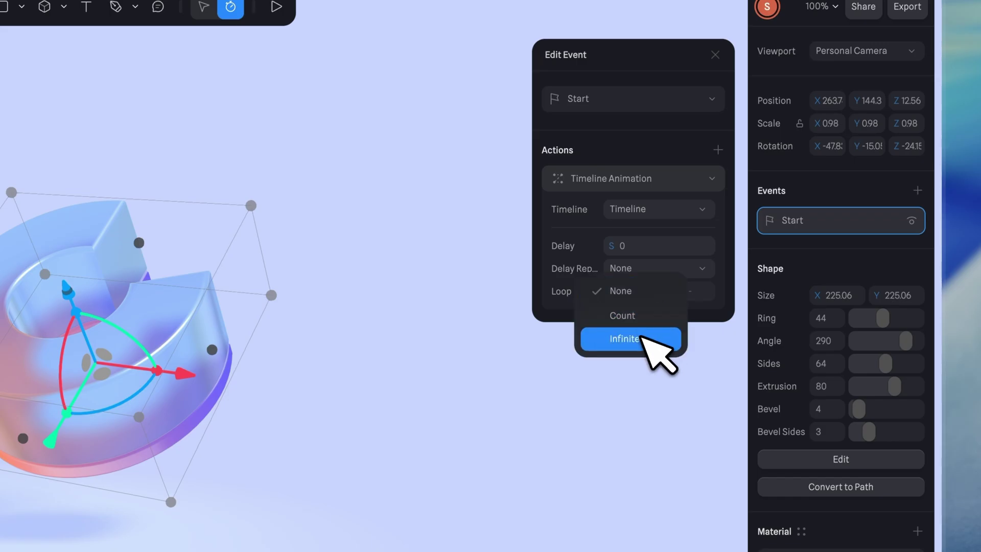
click(641, 337)
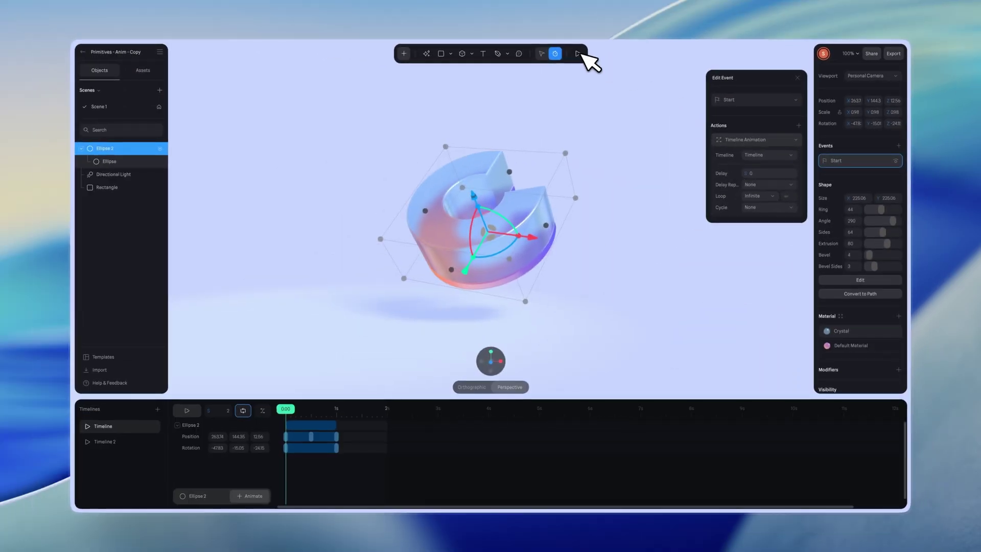
Preview the scene, then open the existing action's cycle options
click(578, 53)
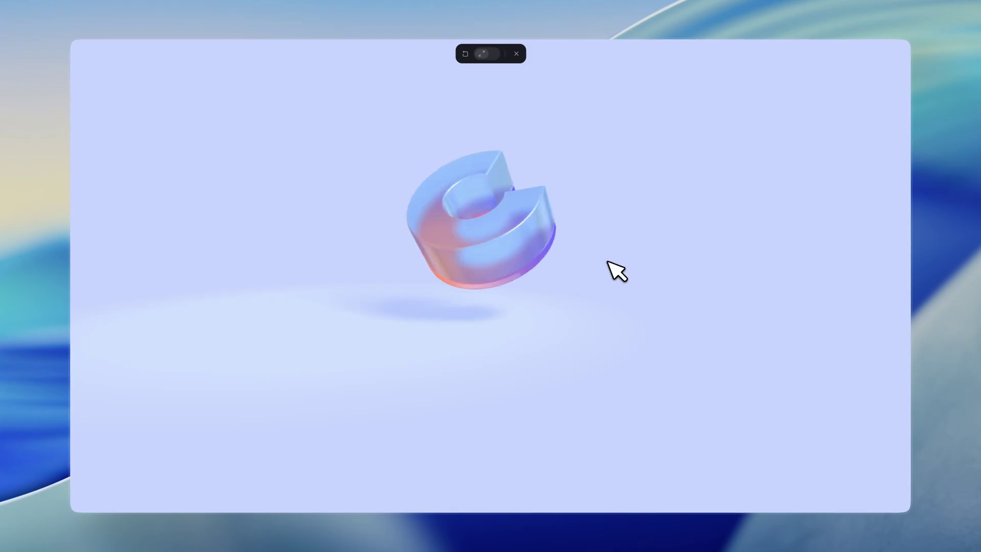
key(Escape)
click(786, 209)
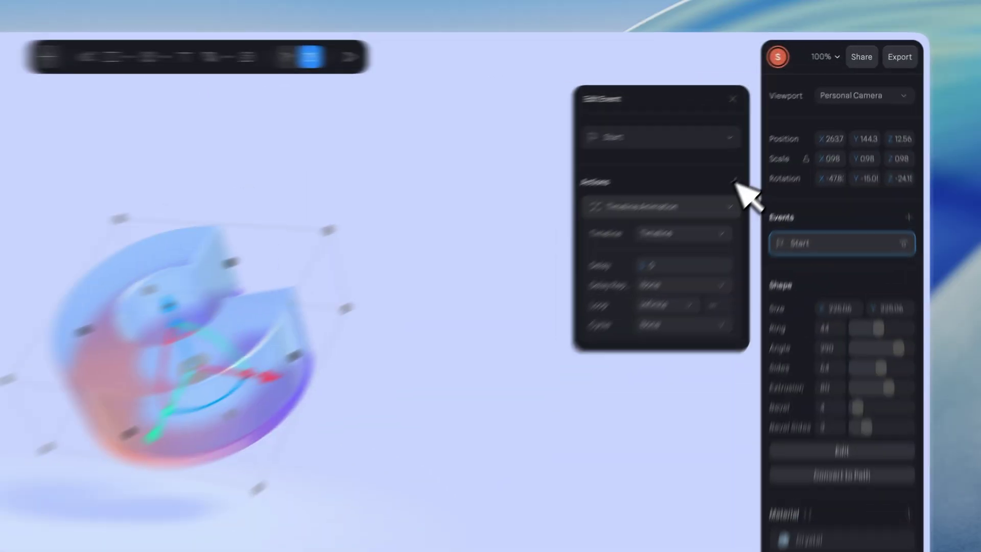
Add a second Timeline Animation action set to play Timeline 2
click(796, 140)
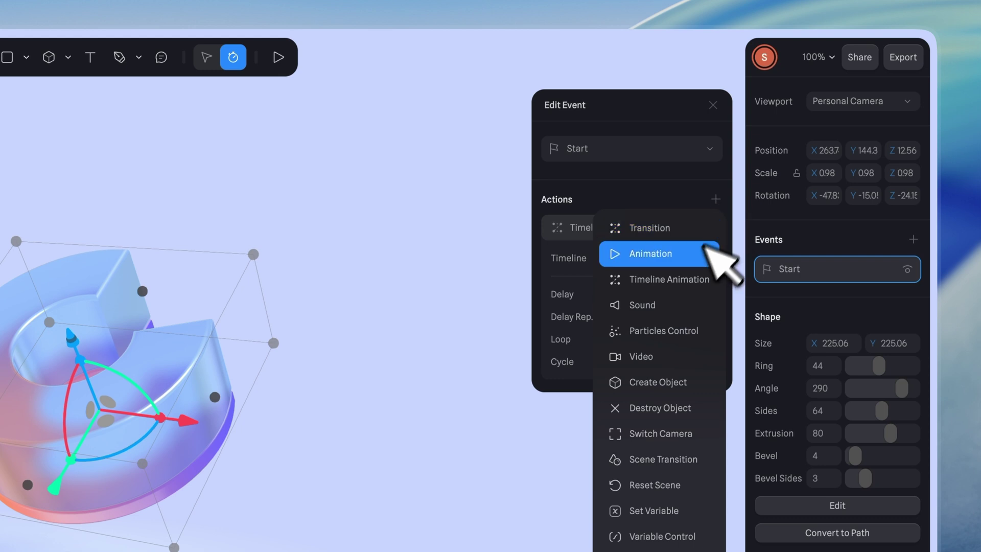
click(695, 278)
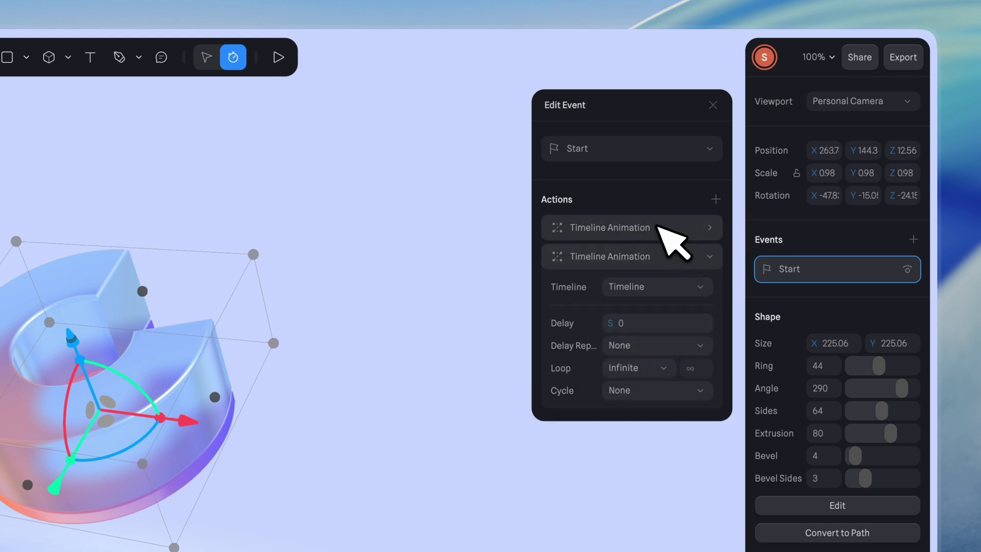
click(657, 227)
click(658, 255)
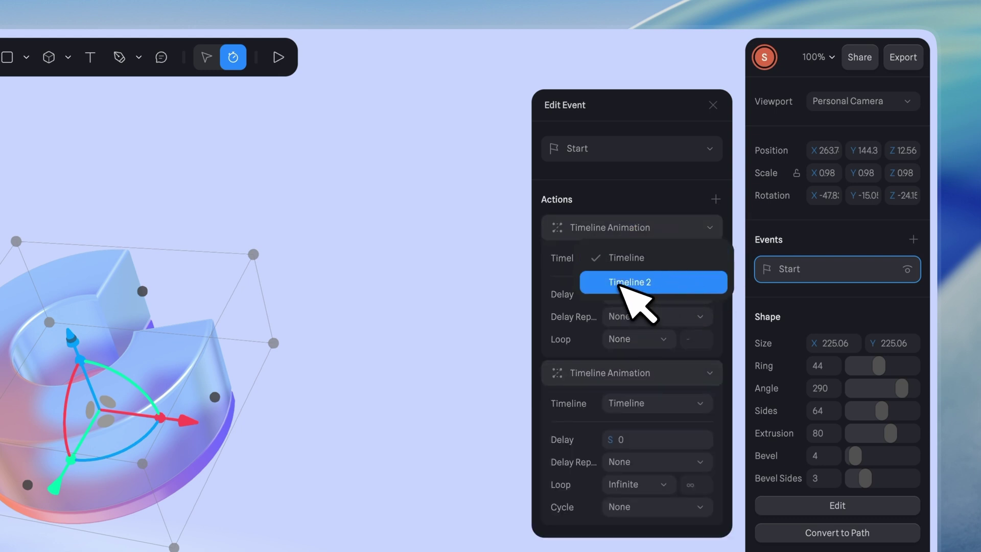
click(697, 283)
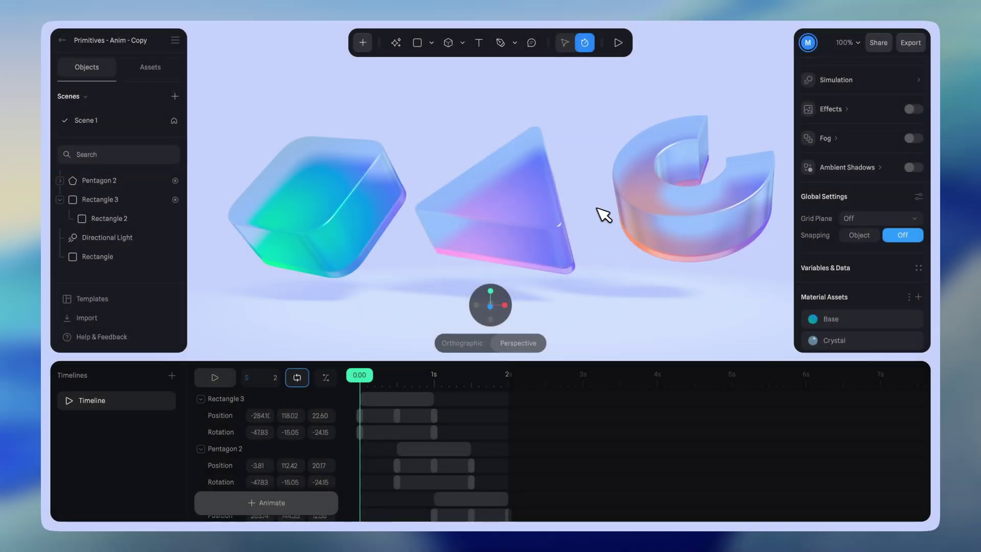
Clear the cube selection and switch the export to Video (MP4)
click(399, 197)
click(521, 110)
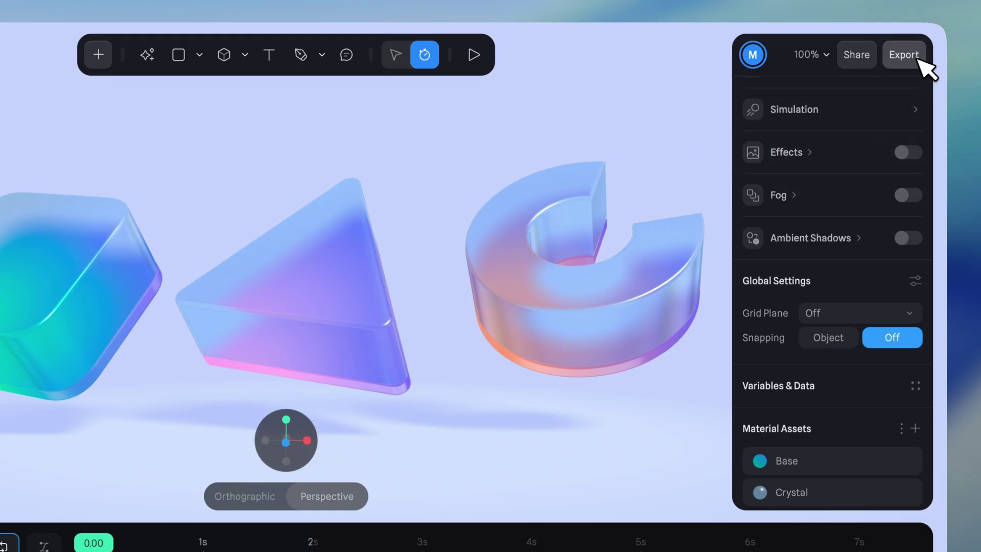
click(904, 56)
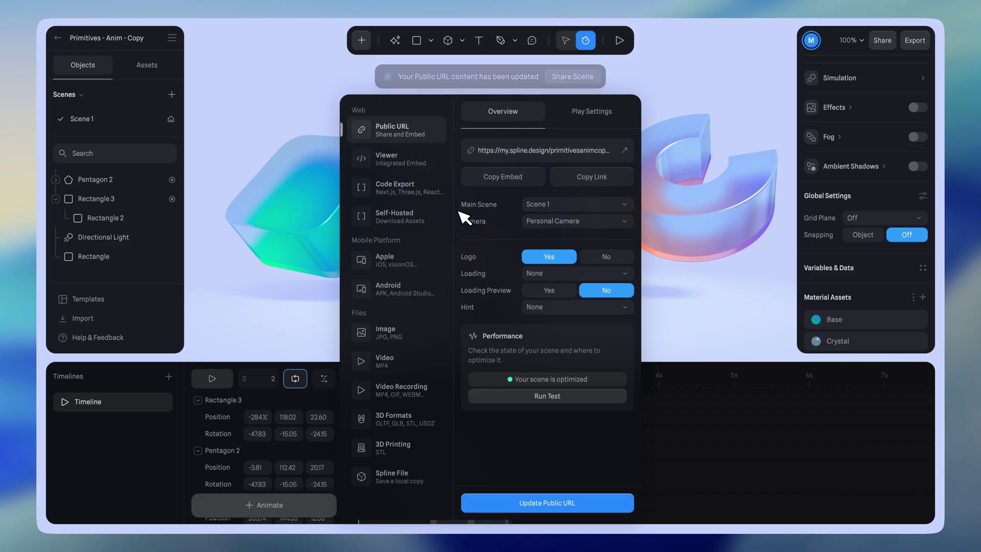
click(423, 376)
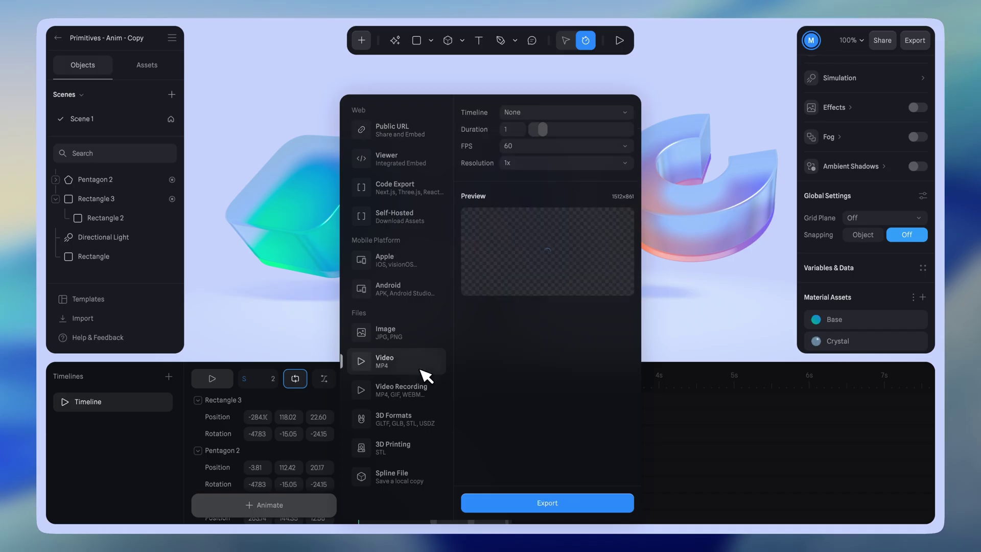
Export Timeline at 60 FPS in 4k resolution
click(561, 113)
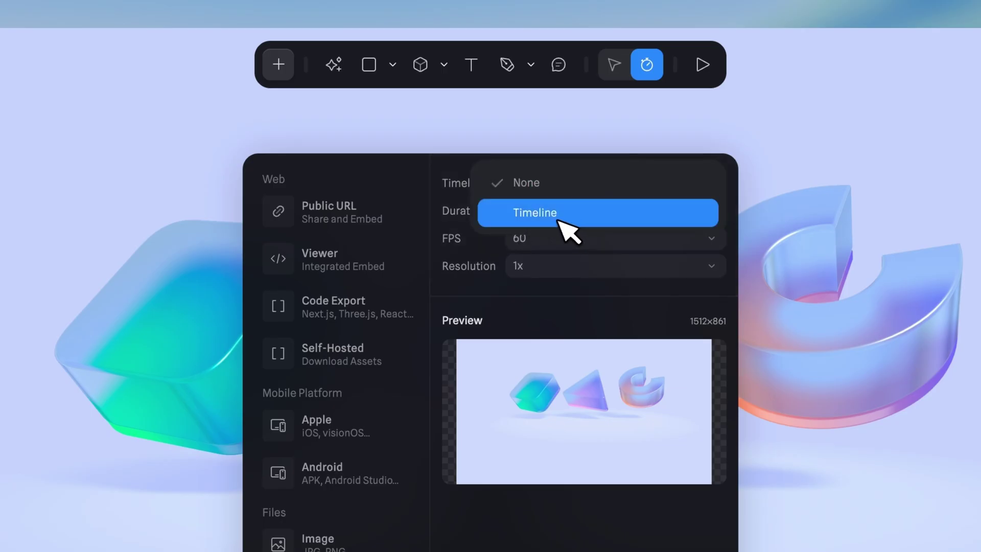
click(599, 223)
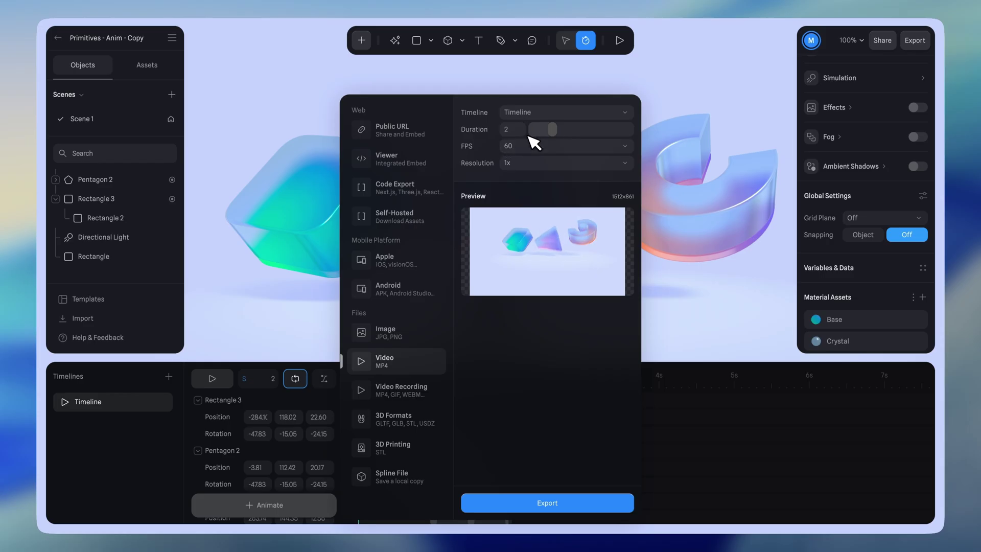
click(624, 148)
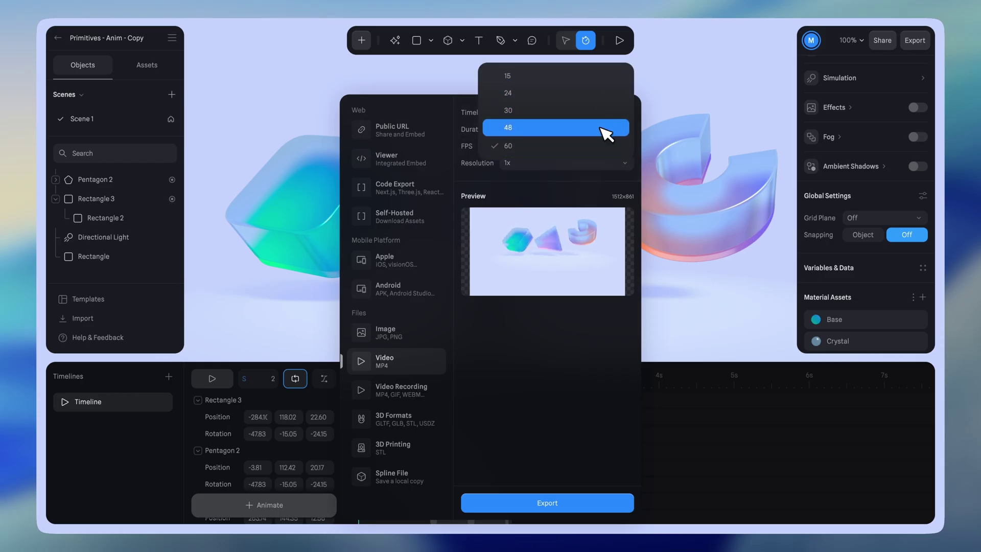
click(601, 150)
click(603, 164)
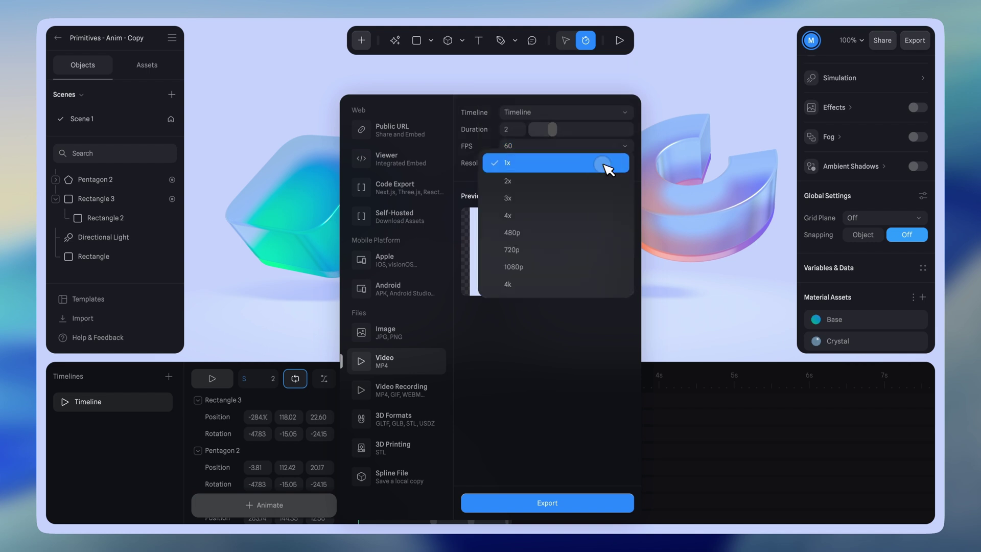
click(539, 292)
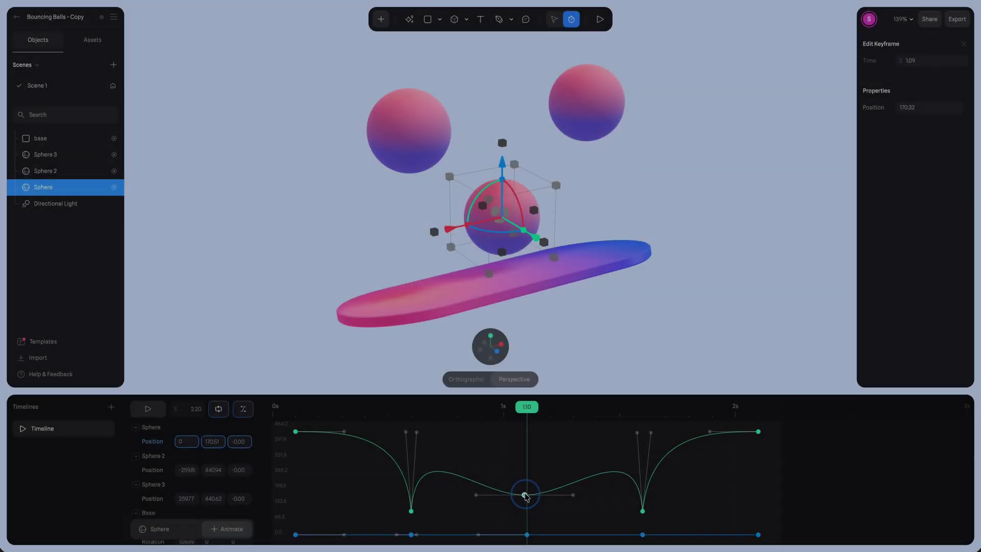
Raise a graph-editor keyframe to reshape the curve, then scrub the playhead to preview it
mouse_move(525, 492)
mouse_down()
mouse_move(527, 447)
mouse_move(530, 476)
mouse_up()
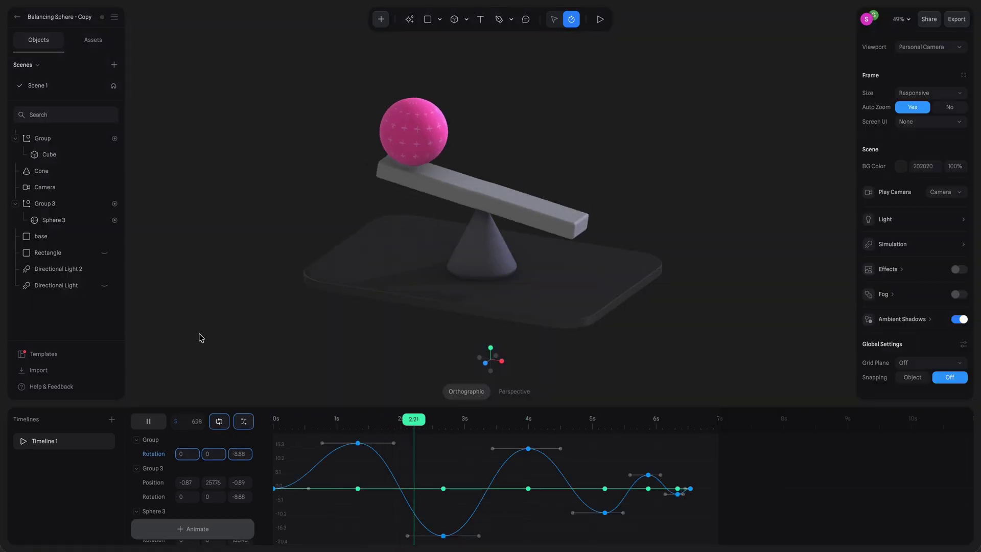
click(486, 346)
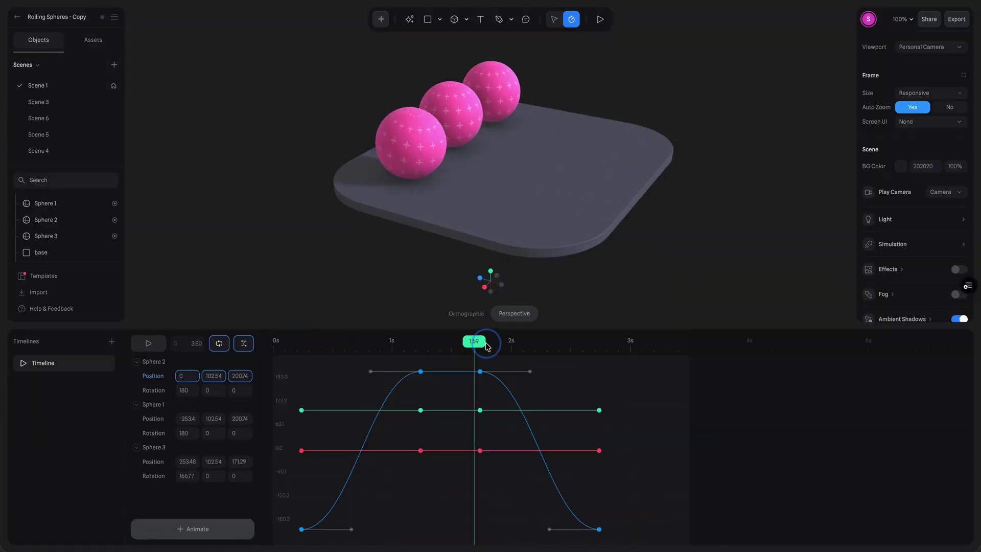
drag(486, 347, 359, 512)
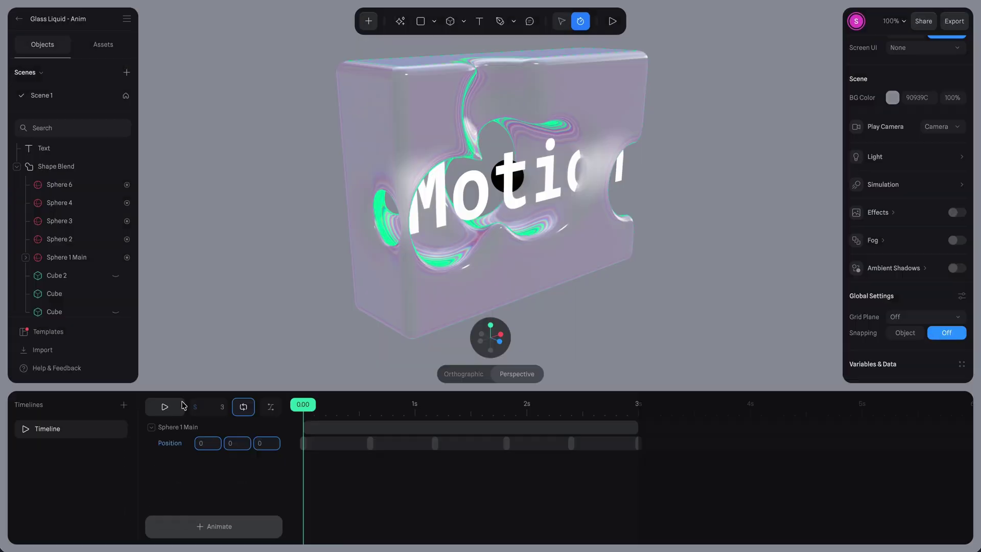